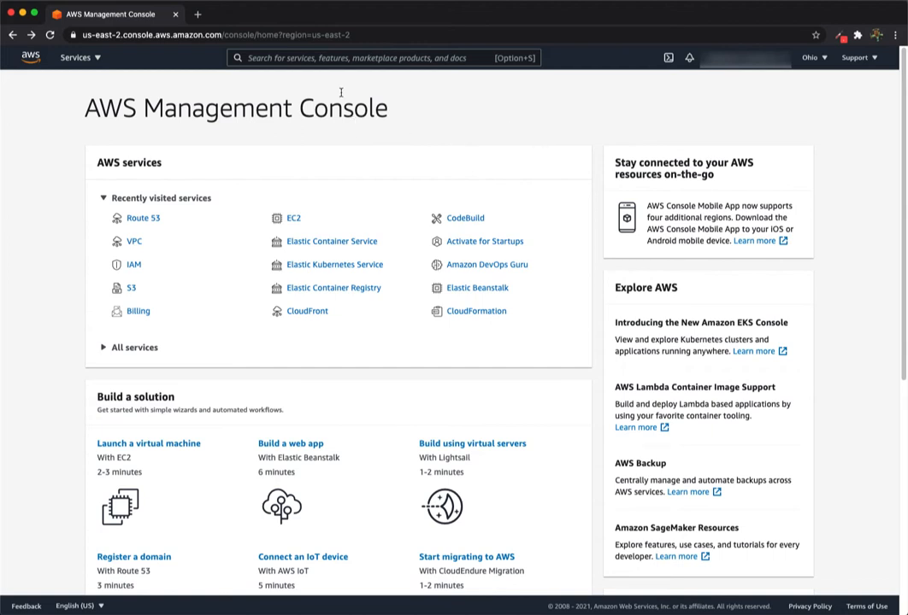
Find Lightsail through the console search and start a new instance in Mumbai
{"action": "left_click", "coordinate": [335, 58]}
{"action": "type", "text": "li"}
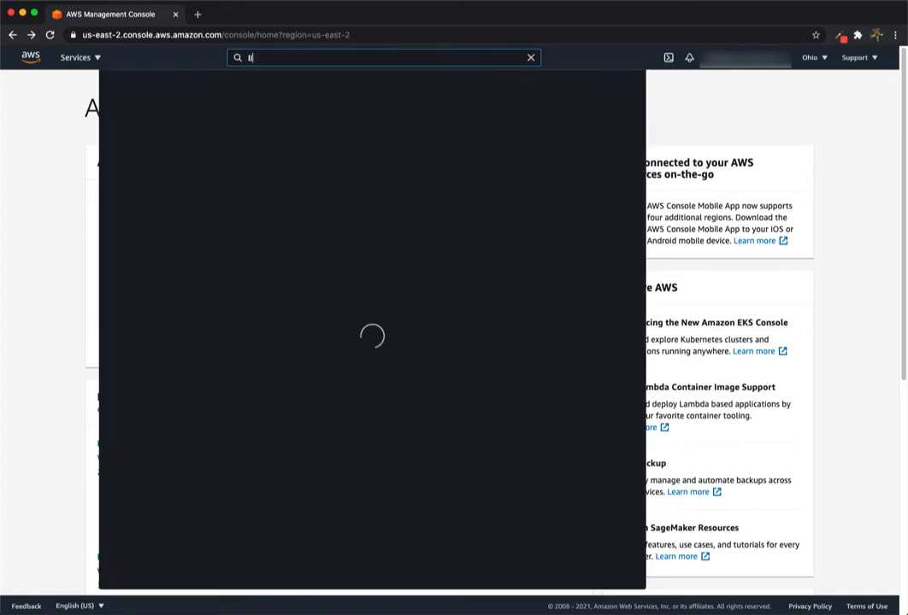
{"action": "type", "text": "ghtsail"}
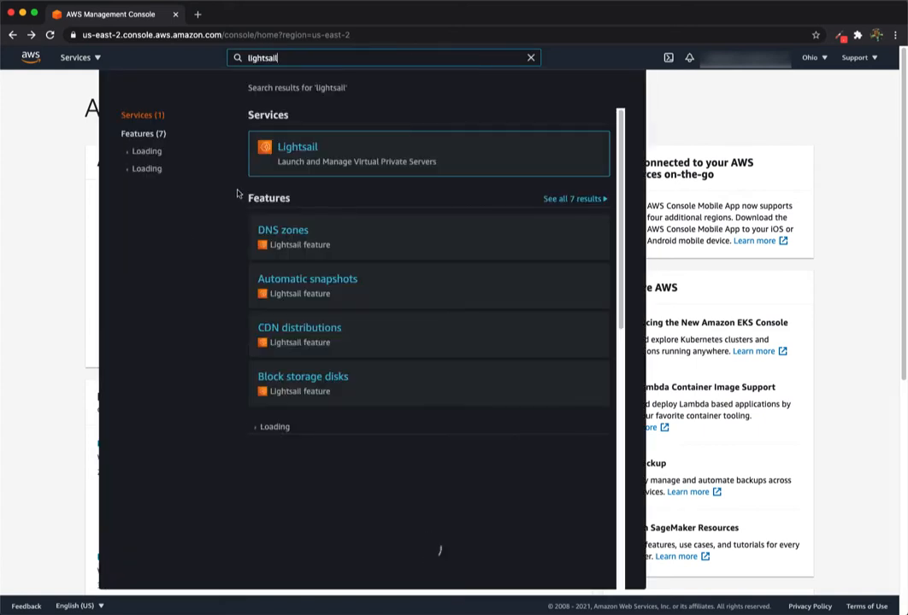
{"action": "left_click", "coordinate": [299, 149]}
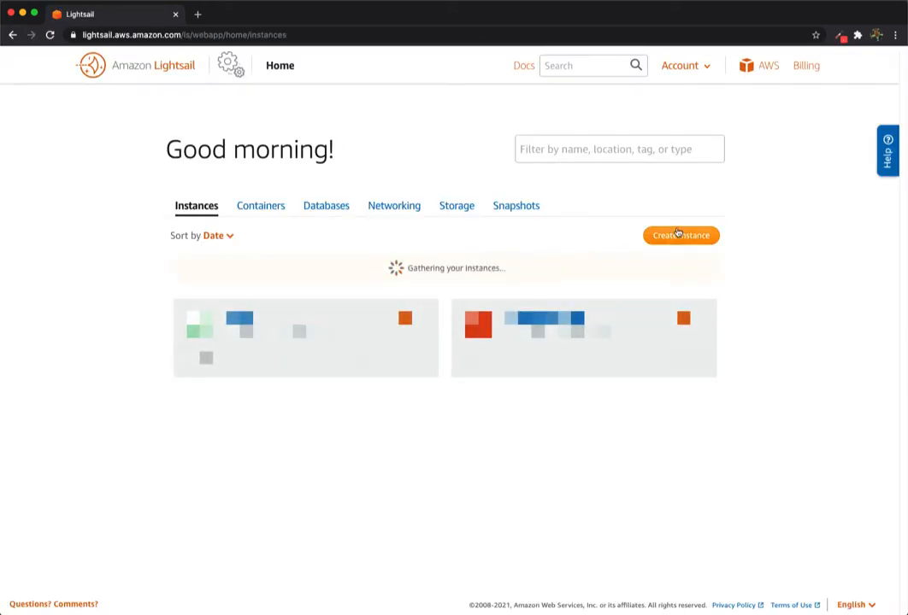
{"action": "left_click", "coordinate": [677, 235]}
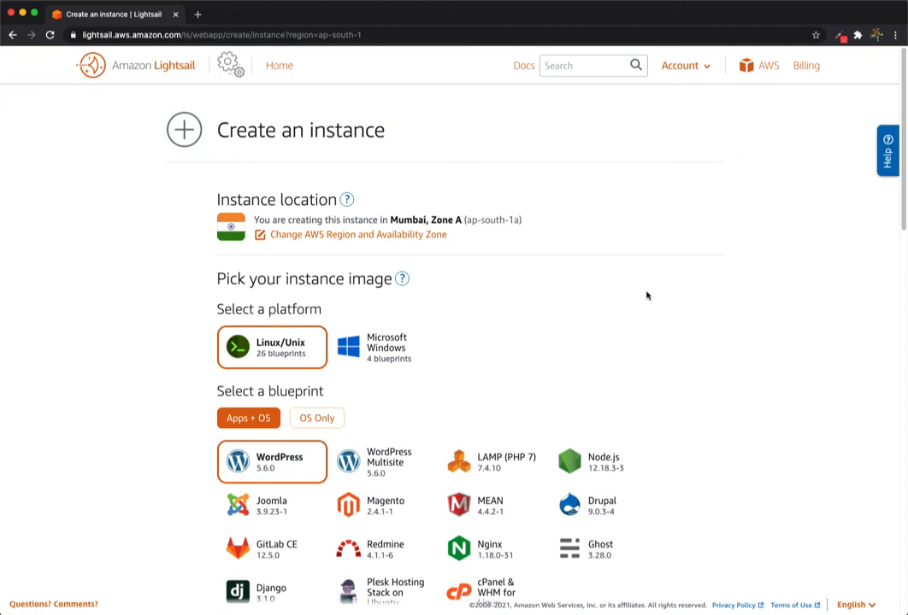
Show the region choices, keep Mumbai, and scroll past the WordPress 5.6.0 blueprint
{"action": "left_click", "coordinate": [415, 234]}
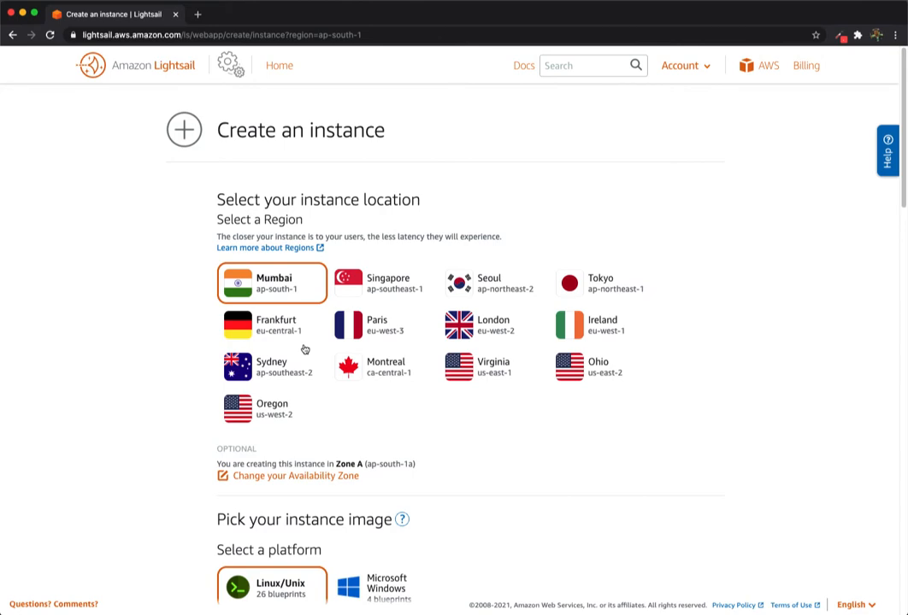
{"action": "scroll", "coordinate": [470, 434], "scroll_direction": "down", "scroll_amount": 5}
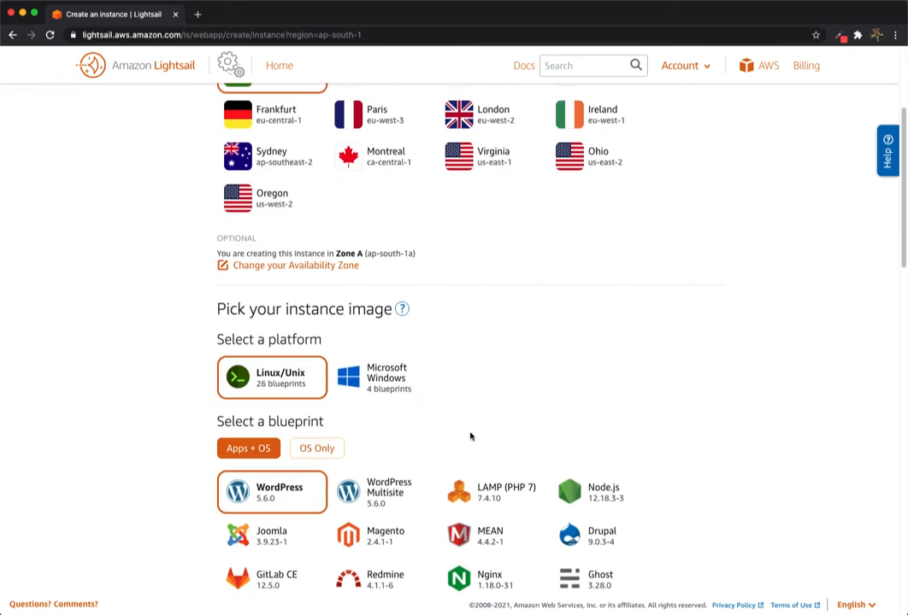
{"action": "scroll", "coordinate": [470, 437], "scroll_direction": "down", "scroll_amount": 1}
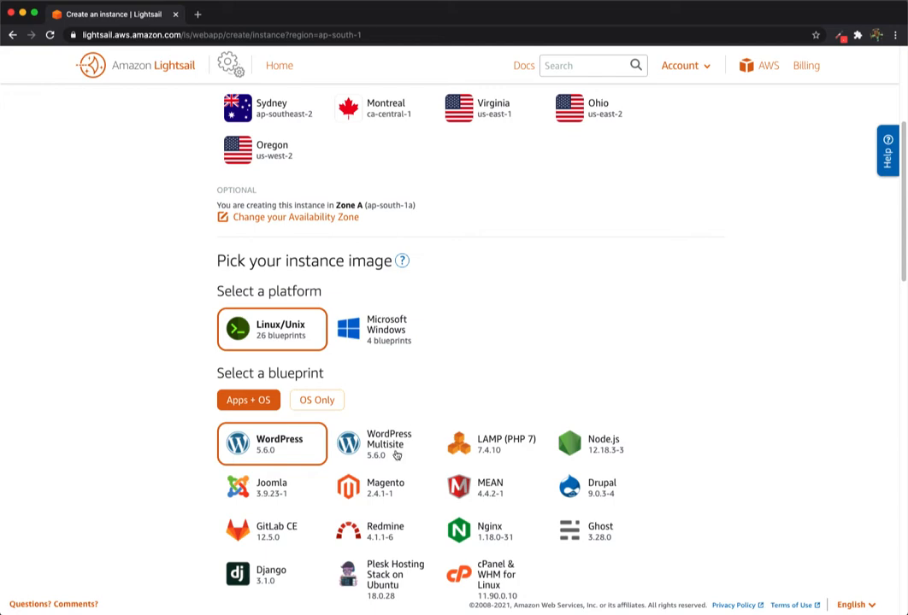
{"action": "scroll", "coordinate": [282, 443], "scroll_direction": "down", "scroll_amount": 10}
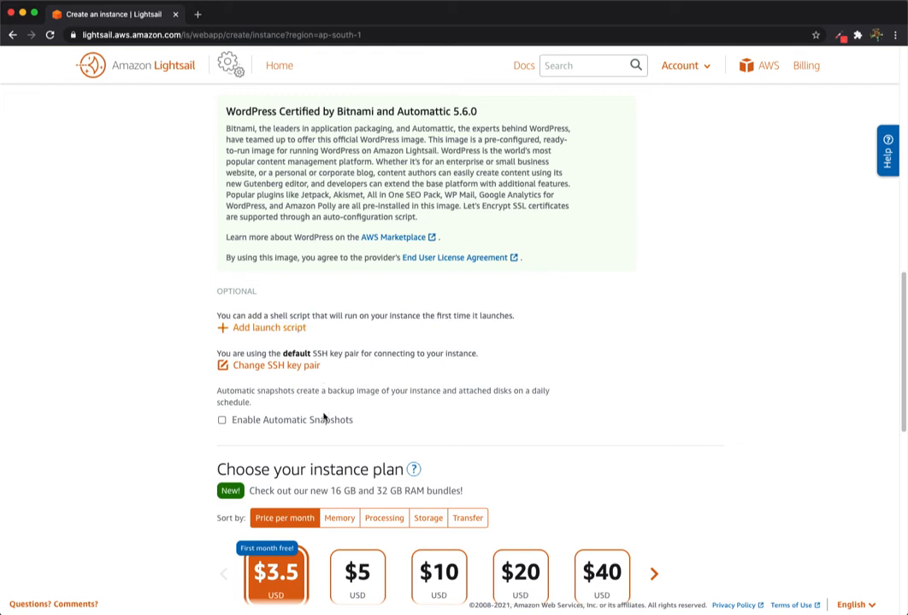
Download the default SSH key pair's .pem file, keeping the $3.5 plan and name WordPress-1
{"action": "left_click", "coordinate": [299, 368]}
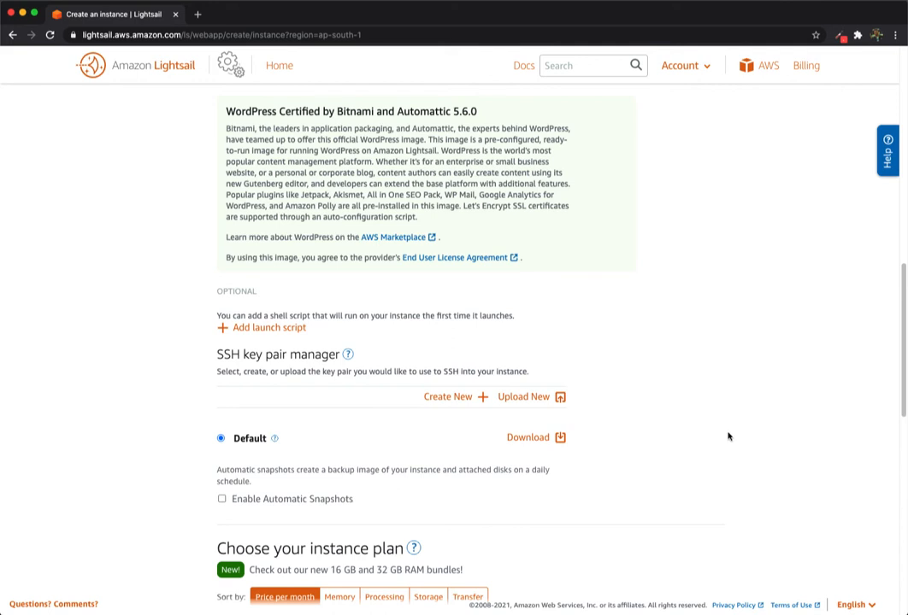
{"action": "scroll", "coordinate": [728, 437], "scroll_direction": "down", "scroll_amount": 2}
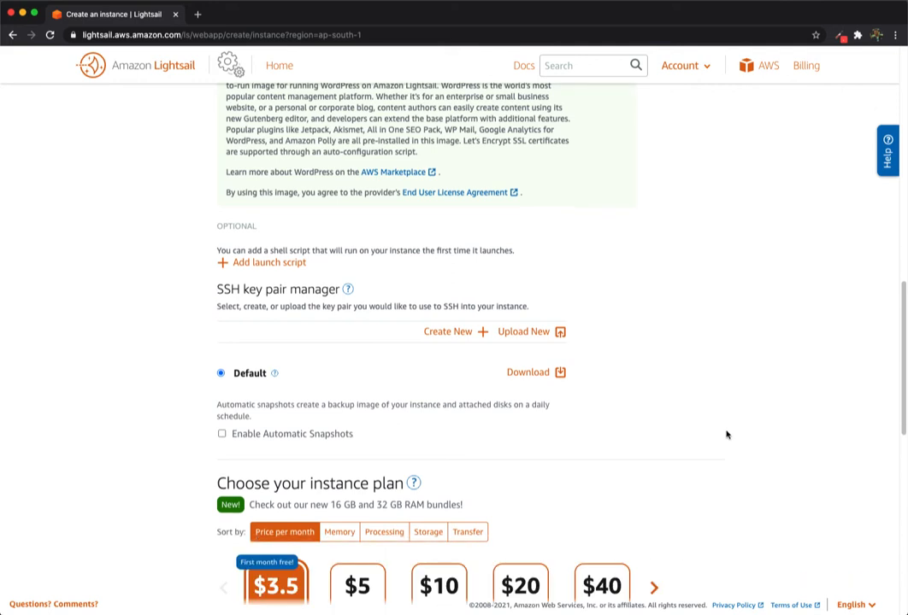
{"action": "left_click", "coordinate": [542, 377]}
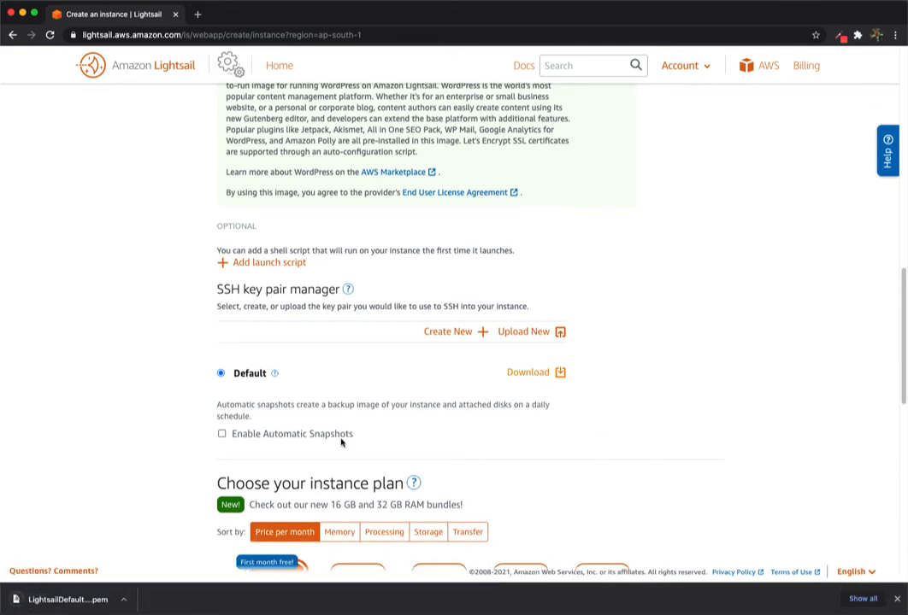
{"action": "scroll", "coordinate": [450, 336], "scroll_direction": "down", "scroll_amount": 4}
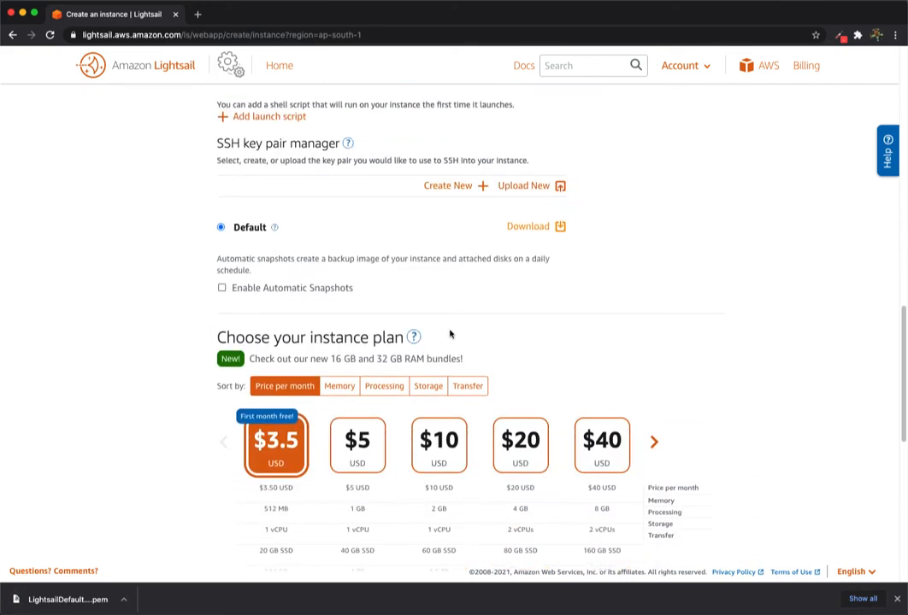
{"action": "scroll", "coordinate": [458, 425], "scroll_direction": "down", "scroll_amount": 2}
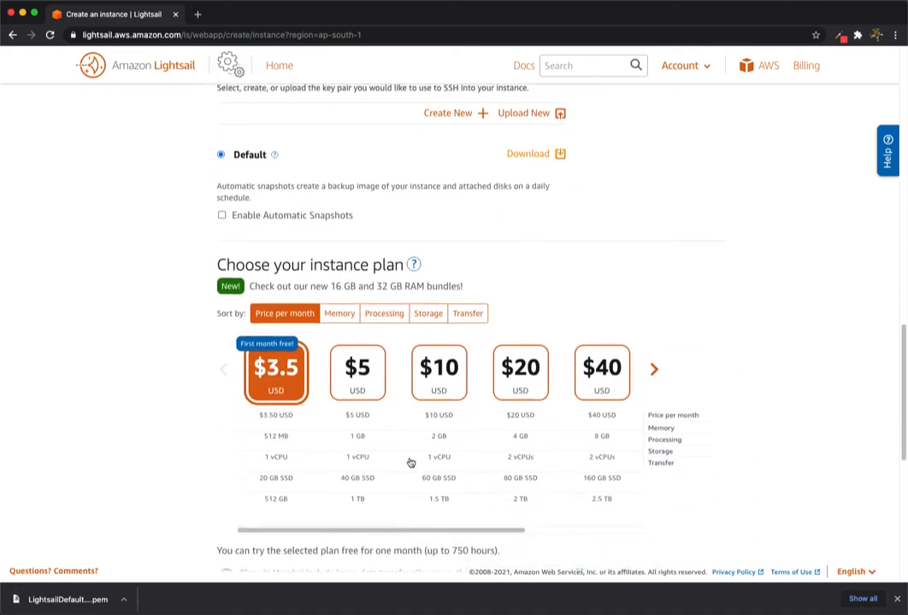
{"action": "scroll", "coordinate": [411, 462], "scroll_direction": "down", "scroll_amount": 6}
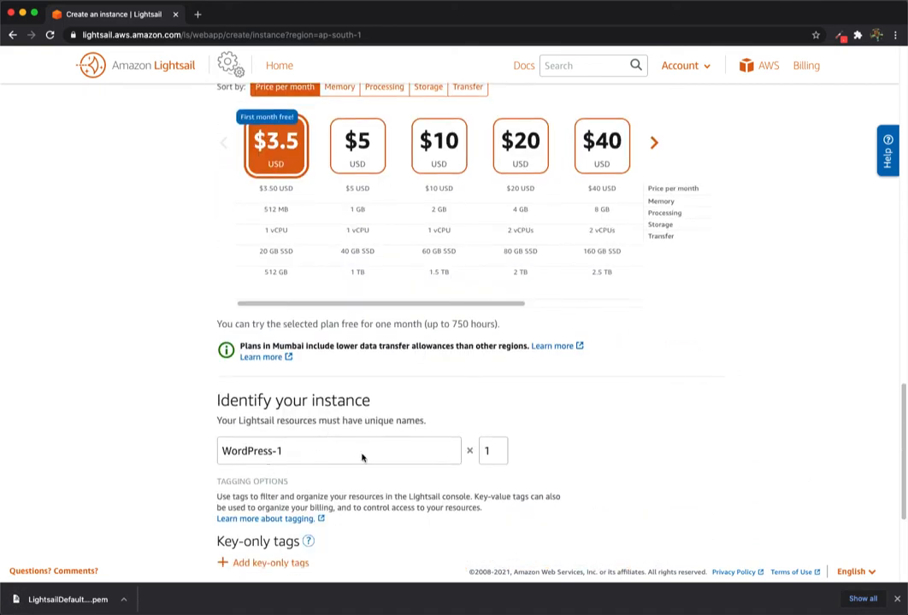
Add the tag environment → staging and create the WordPress-1 instance
{"action": "scroll", "coordinate": [322, 454], "scroll_direction": "down", "scroll_amount": 5}
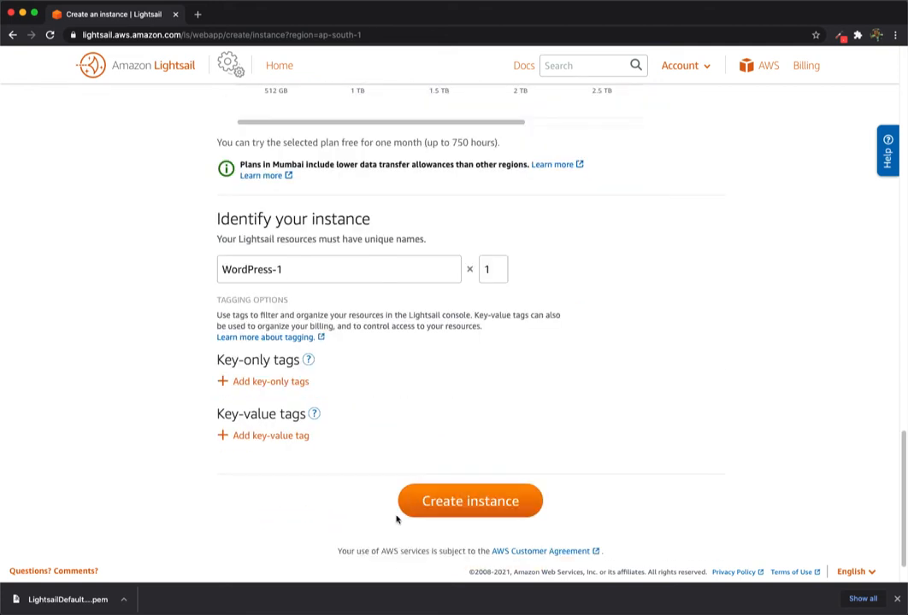
{"action": "left_click", "coordinate": [286, 442]}
{"action": "left_click", "coordinate": [230, 478]}
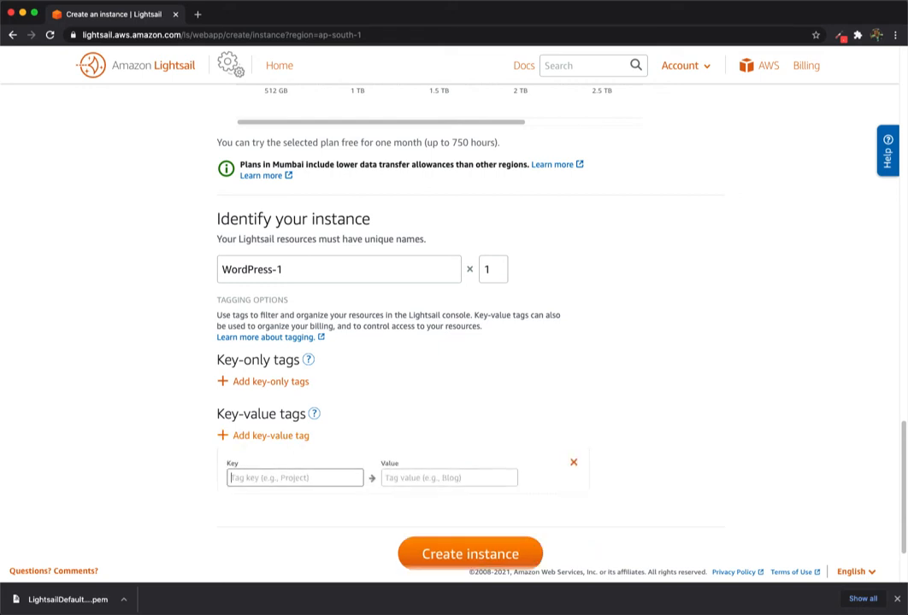
{"action": "type", "text": "environment"}
{"action": "key", "text": "Tab"}
{"action": "type", "text": "staging"}
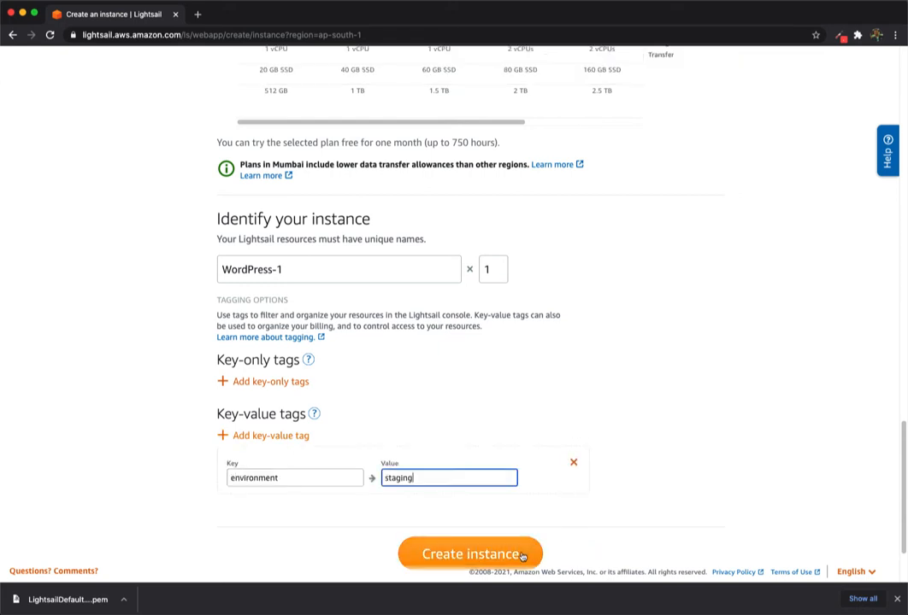
{"action": "left_click", "coordinate": [522, 555]}
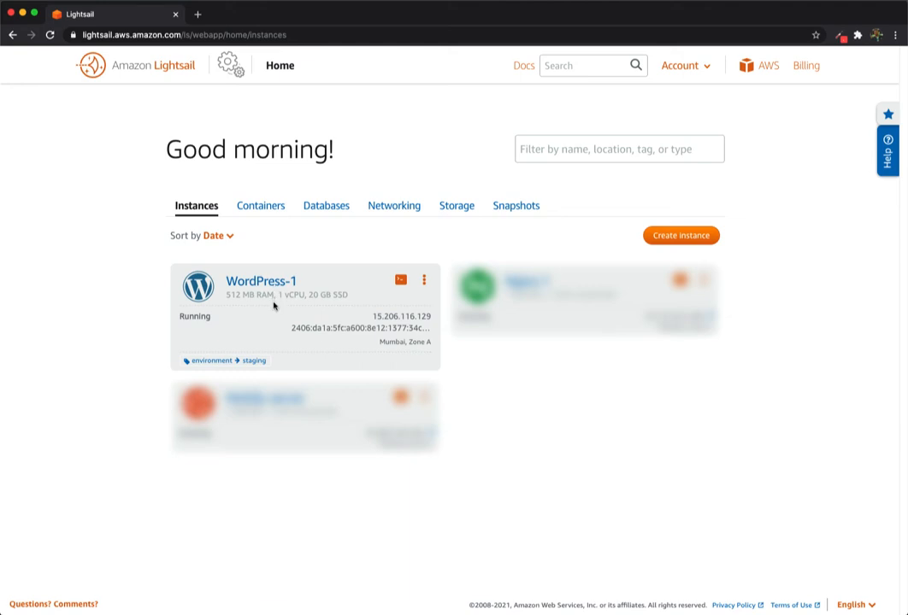
From WordPress-1's Networking settings, create and attach static IP StaticIp-3 (13.126.206.226)
{"action": "left_click", "coordinate": [245, 291]}
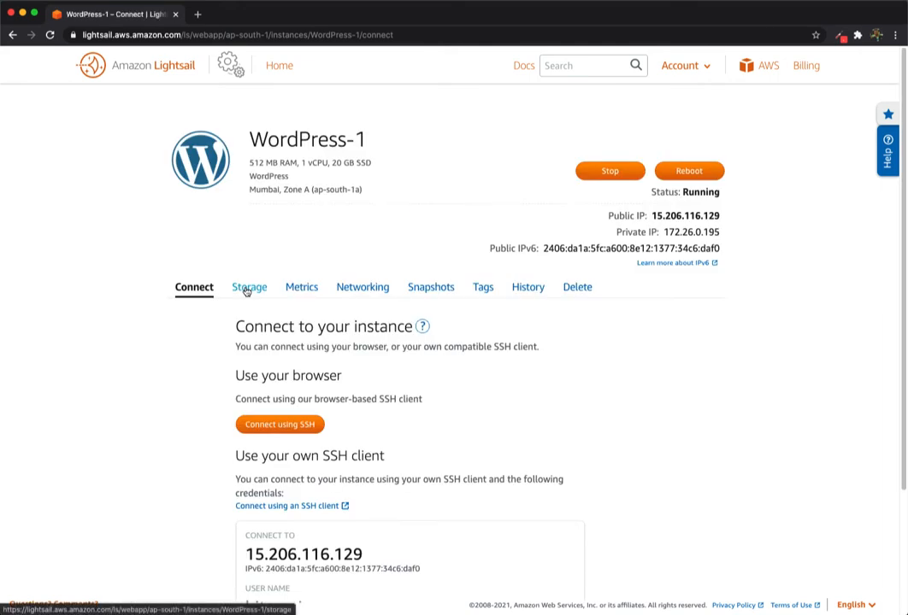
{"action": "left_click", "coordinate": [385, 287]}
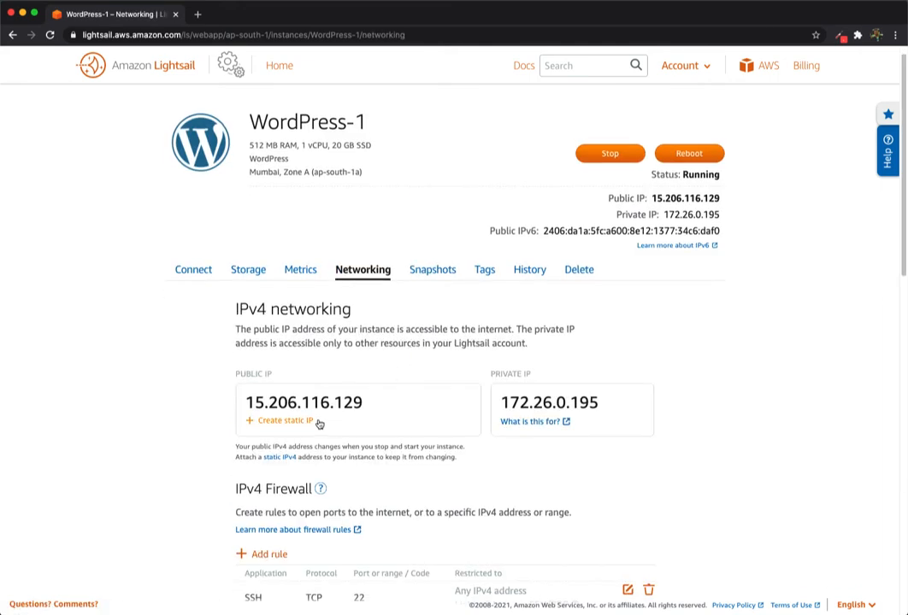
{"action": "left_click", "coordinate": [316, 422]}
{"action": "scroll", "coordinate": [318, 423], "scroll_direction": "down", "scroll_amount": 3}
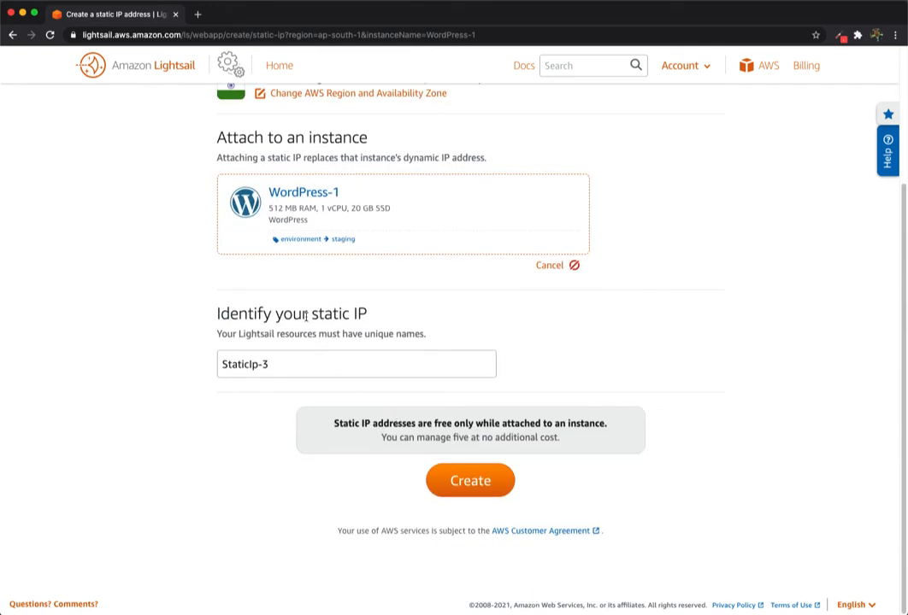
{"action": "left_click", "coordinate": [497, 493]}
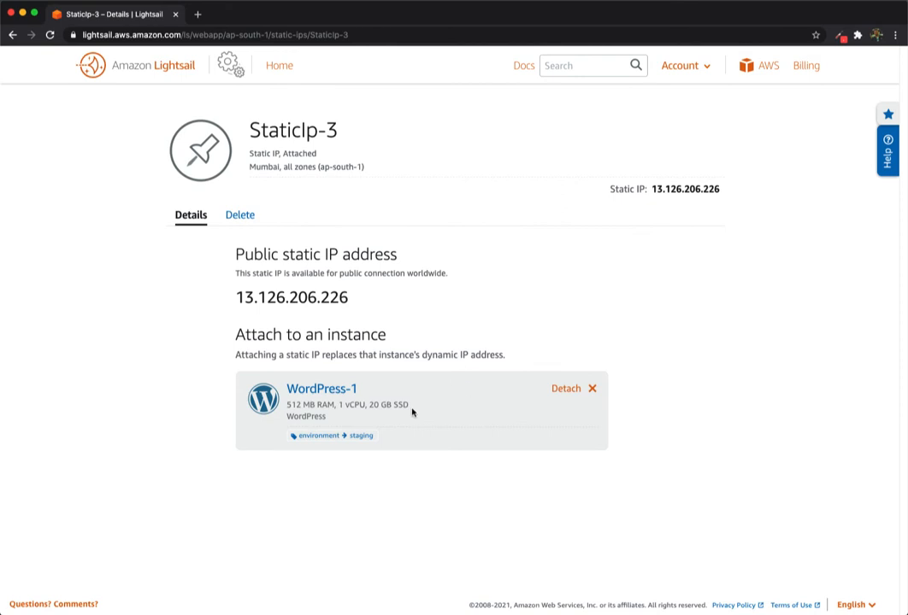
Load the WordPress blog at 13.126.206.226 in a new Chrome tab
{"action": "key", "text": "super+t"}
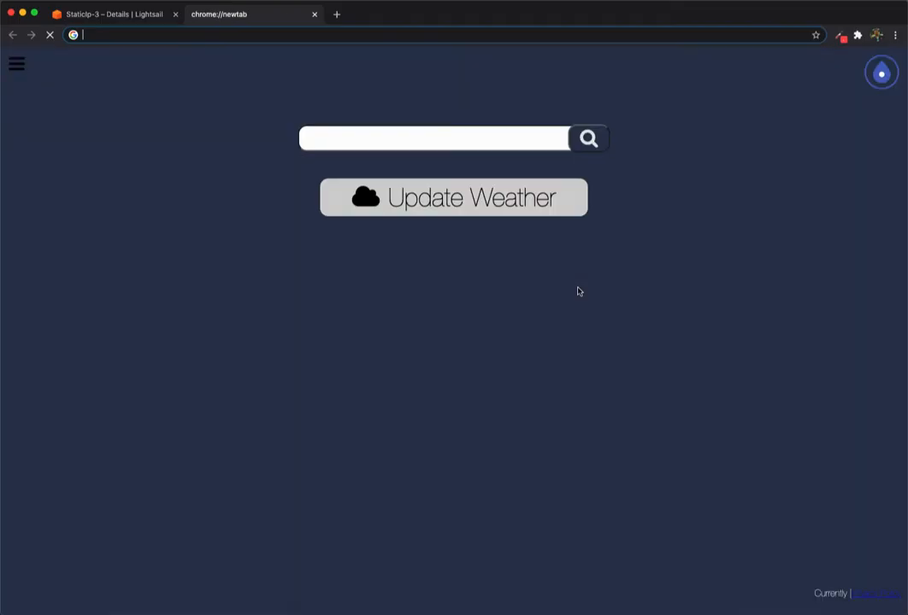
{"action": "type", "text": "13.126.206.226"}
{"action": "key", "text": "Return"}
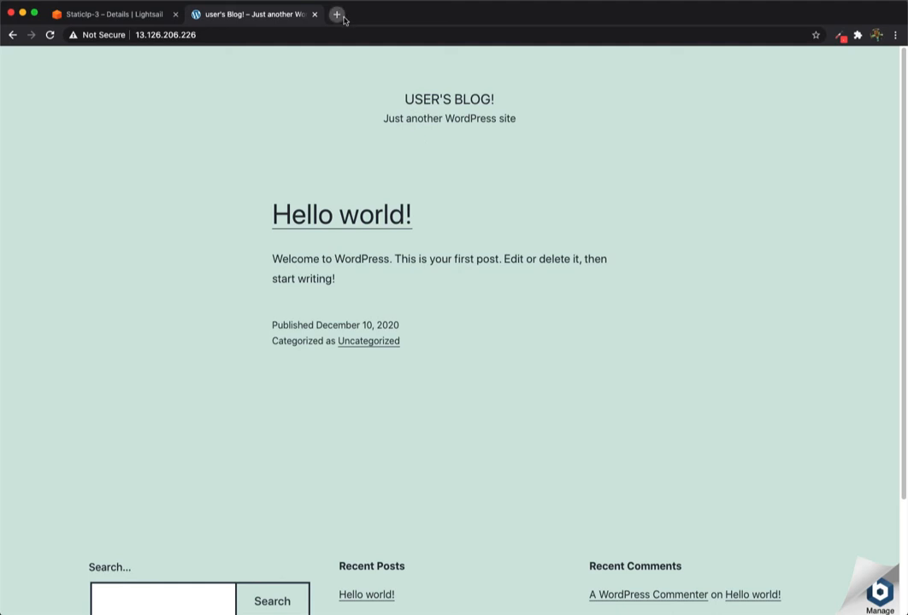
{"action": "left_click", "coordinate": [339, 16]}
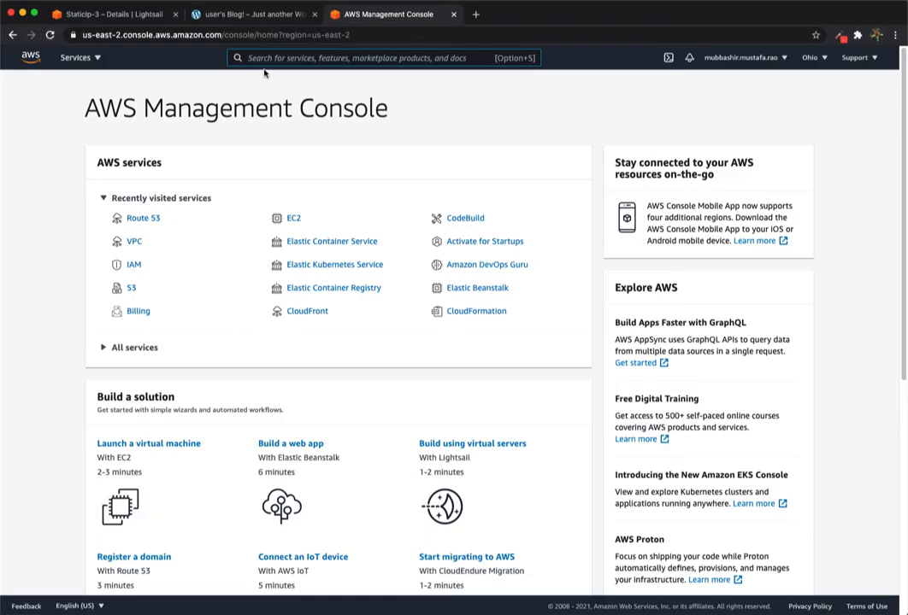
Open the domain's hosted zone in Route 53
{"action": "type", "text": "route 53"}
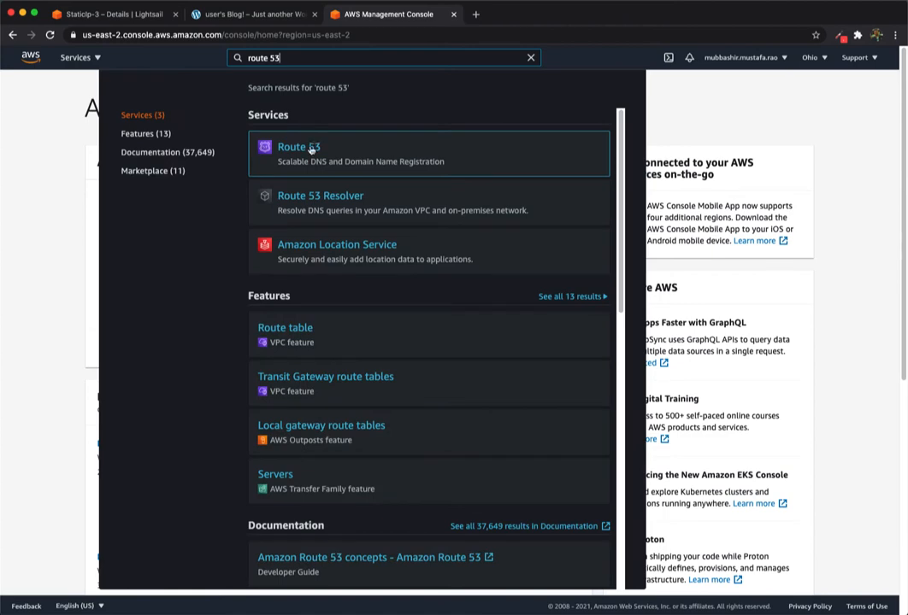
{"action": "left_click", "coordinate": [312, 145]}
{"action": "left_click", "coordinate": [289, 289]}
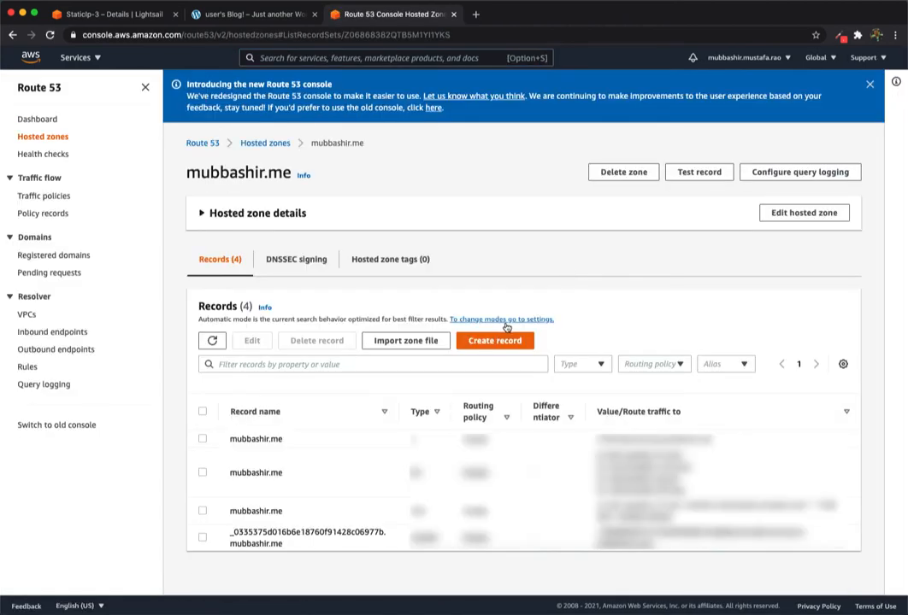
Create an A record named wordpress pointing to 13.126.206.226
{"action": "left_click", "coordinate": [496, 342]}
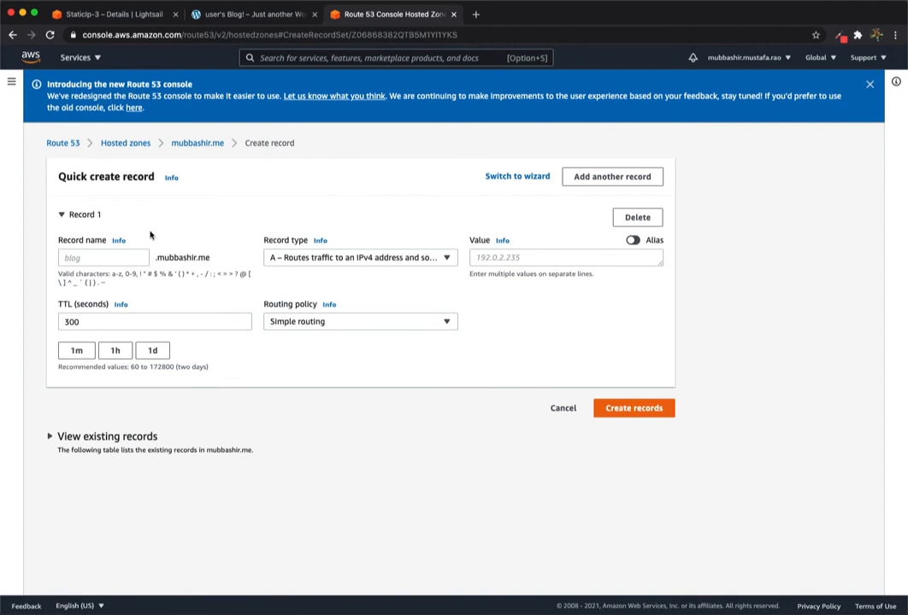
{"action": "left_click", "coordinate": [111, 258]}
{"action": "type", "text": "wordpress"}
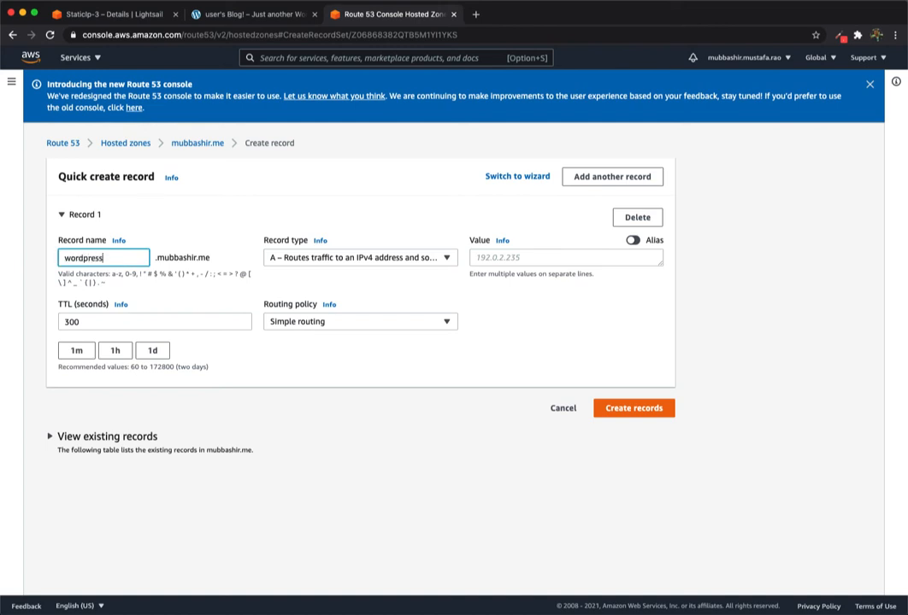
{"action": "left_click", "coordinate": [510, 258]}
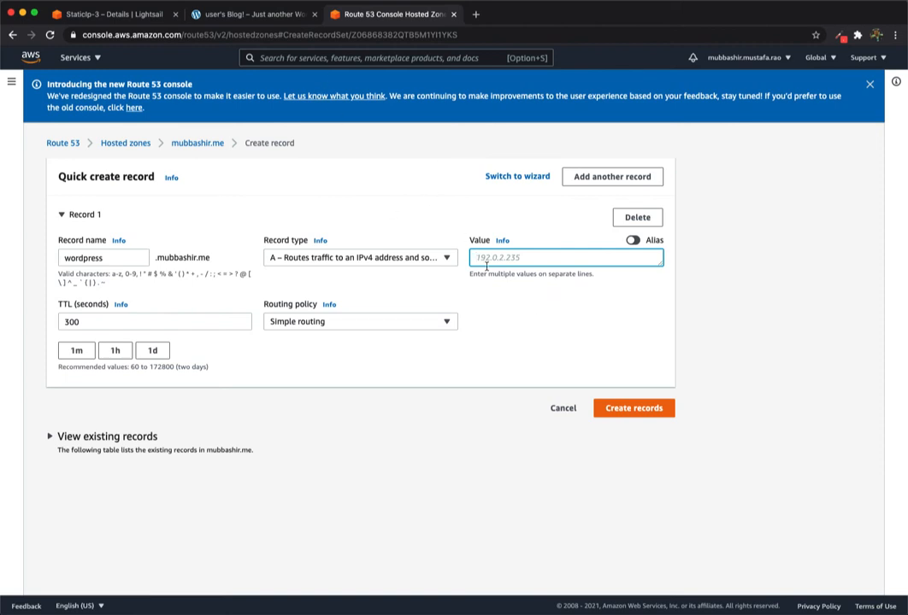
{"action": "type", "text": "13.126.206.226"}
{"action": "left_click", "coordinate": [639, 414]}
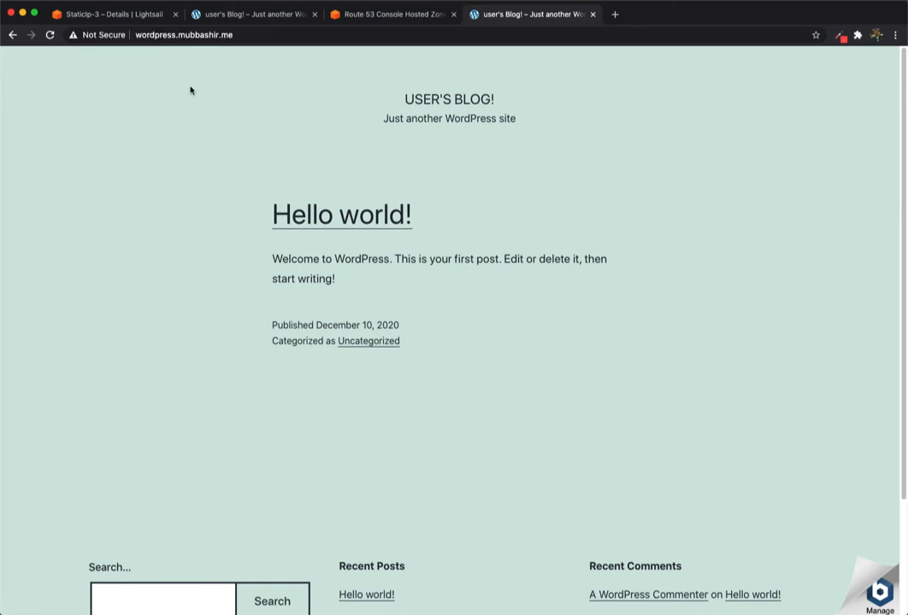
Close the extra WordPress tab and bring up Spotlight search
{"action": "key", "text": "super+w"}
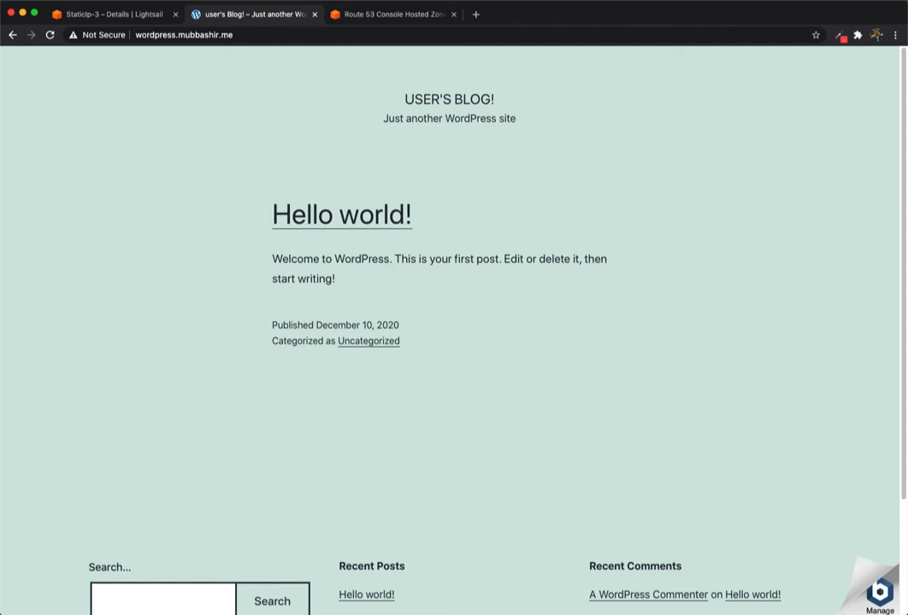
{"action": "key", "text": "super+space"}
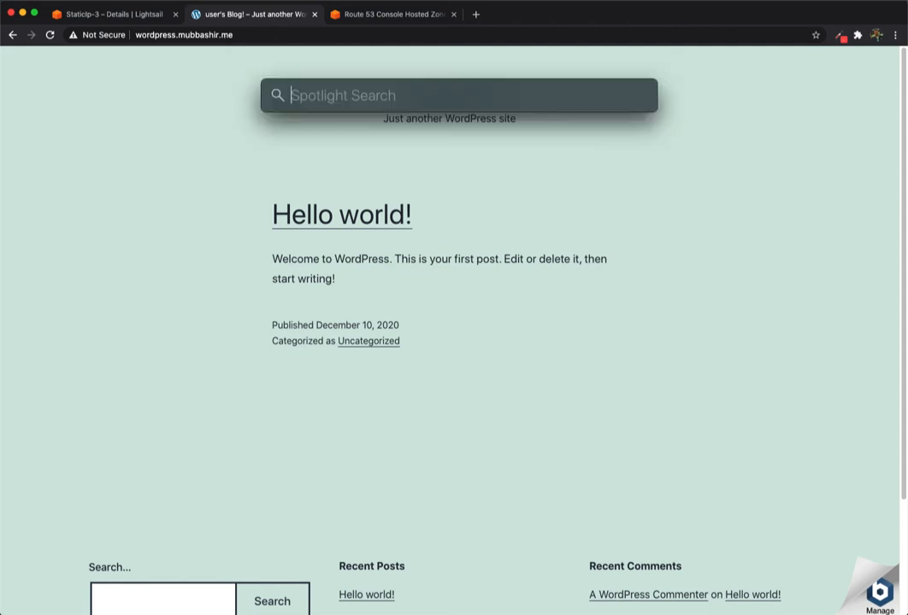
Launch Terminal and SSH as bitnami to the wordpress subdomain with LightsailDefaultKey-ap-south-1.pem, accepting the fingerprint
{"action": "type", "text": "terminal"}
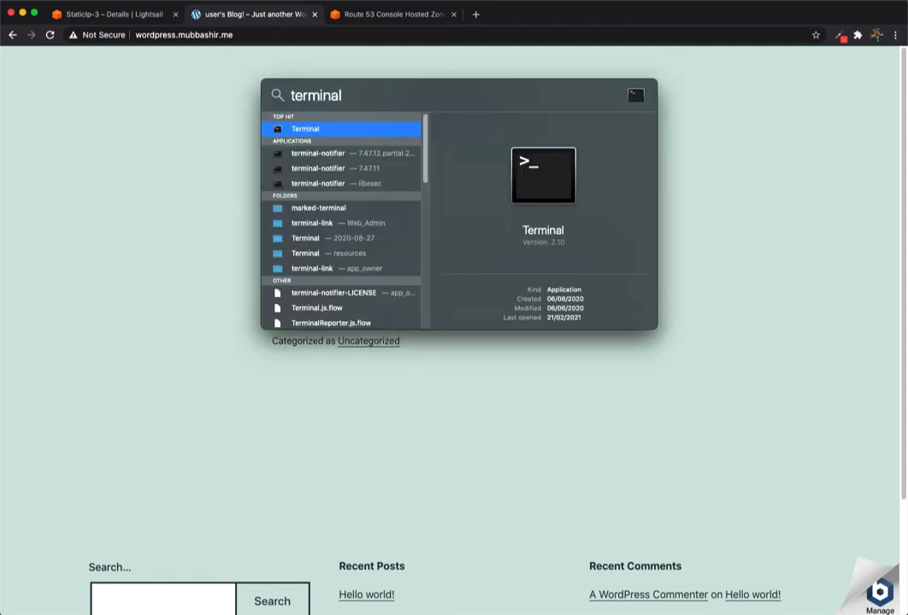
{"action": "key", "text": "Return"}
{"action": "type", "text": "s"}
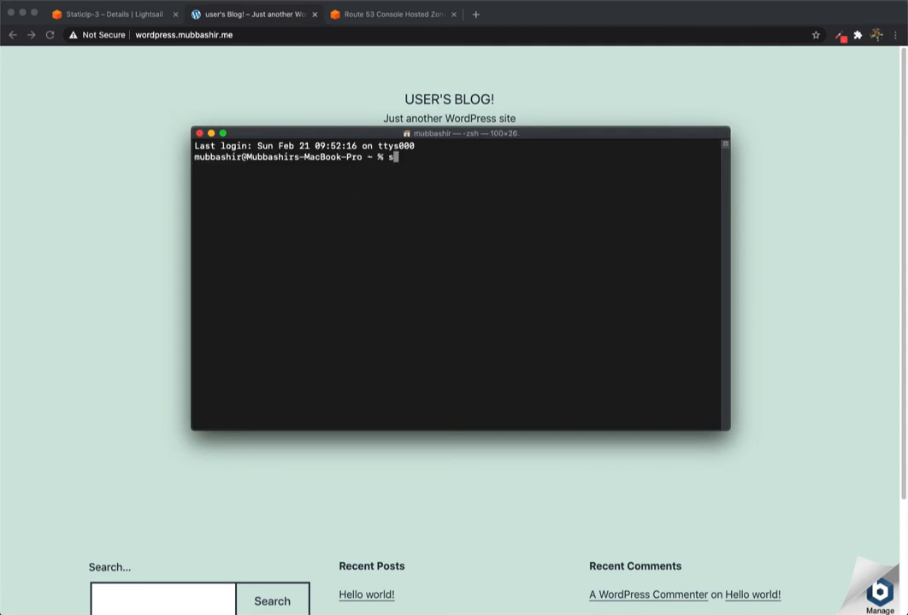
{"action": "type", "text": "sh -i ~/Desktop/LightsailDefaultKey-ap-south-1.pem bitnami@"}
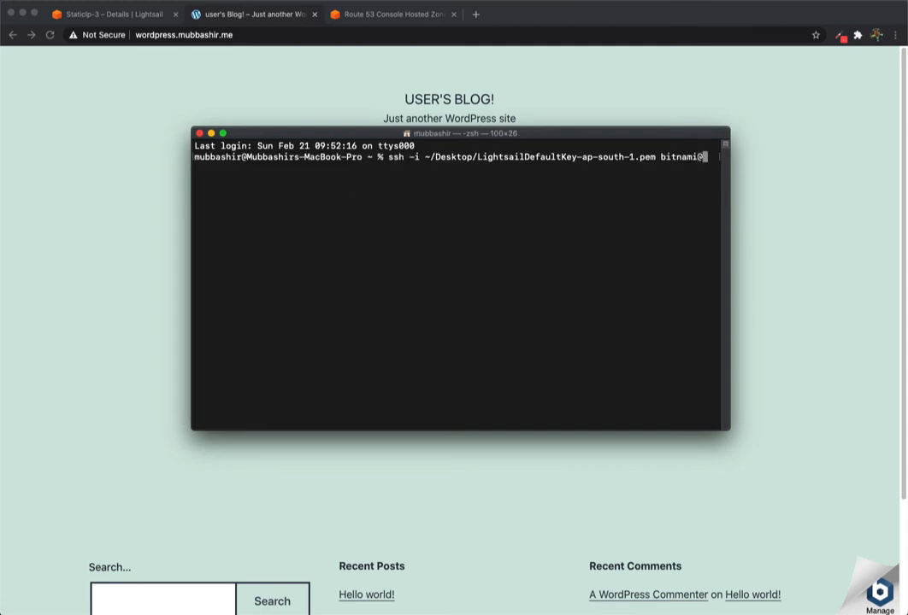
{"action": "type", "text": "wordpress.mubbashir.me"}
{"action": "key", "text": "Return"}
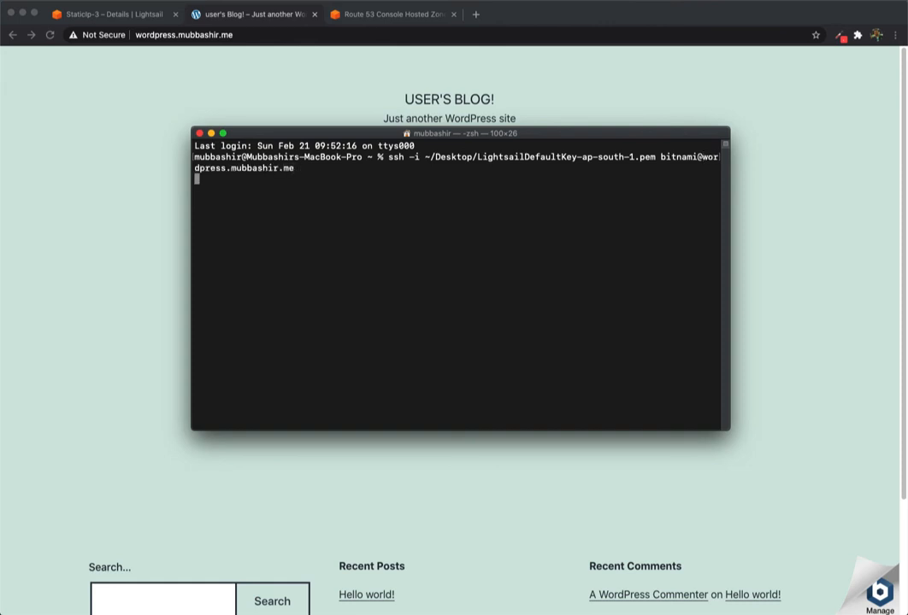
{"action": "type", "text": "yes"}
{"action": "key", "text": "Return"}
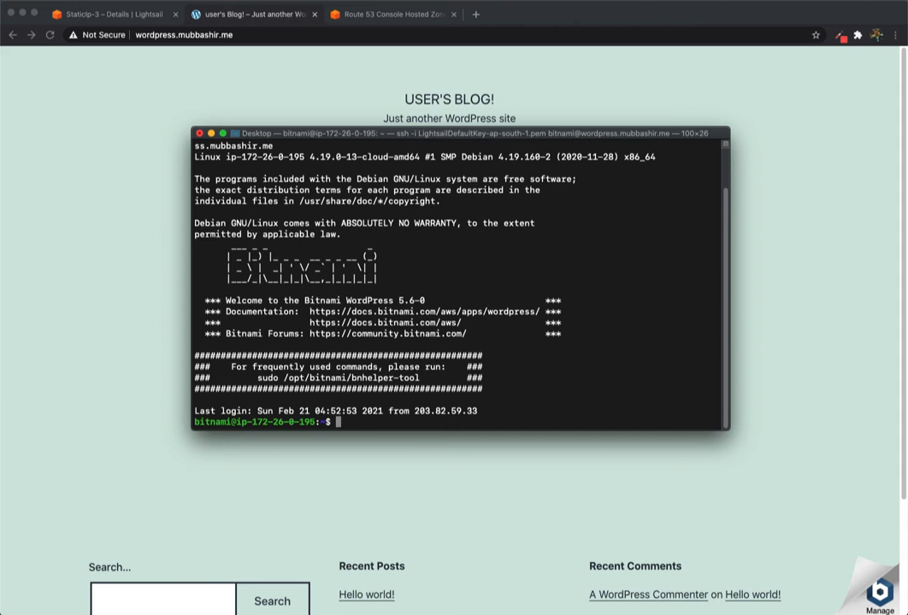
{"action": "type", "text": "sudo /opt/bitnami/bncert-tool"}
{"action": "key", "text": "Return"}
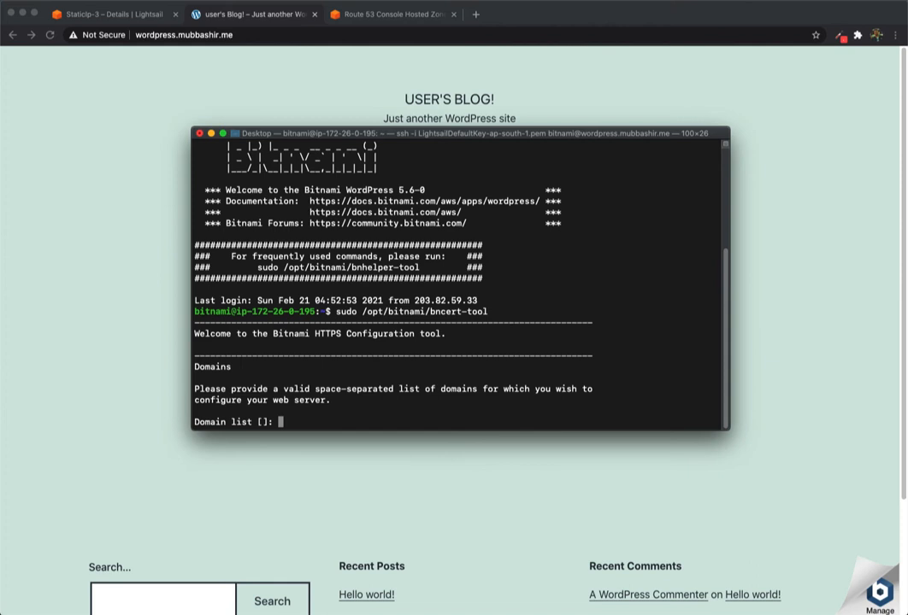
{"action": "type", "text": "wordpress.mubbashir.me"}
{"action": "key", "text": "Return"}
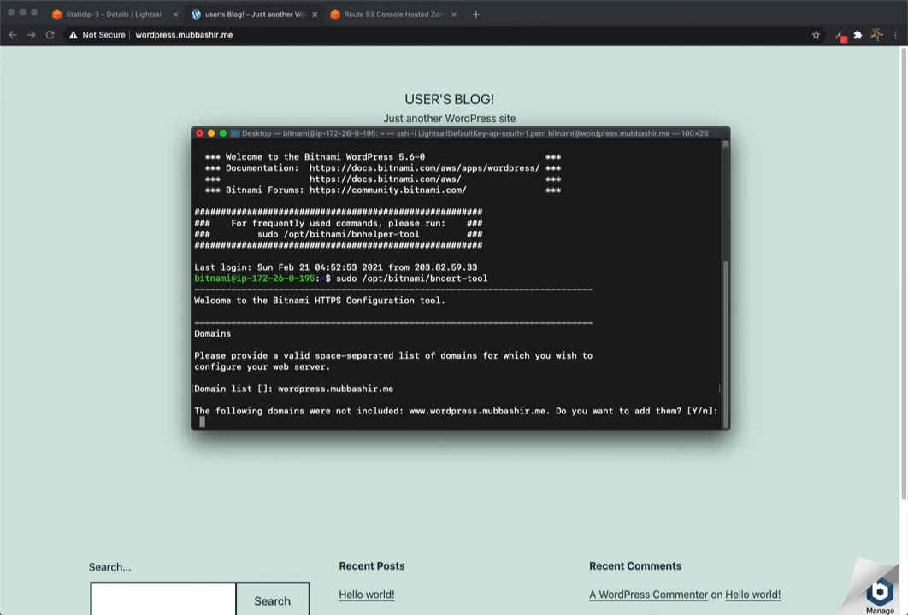
{"action": "type", "text": "n"}
{"action": "key", "text": "Return"}
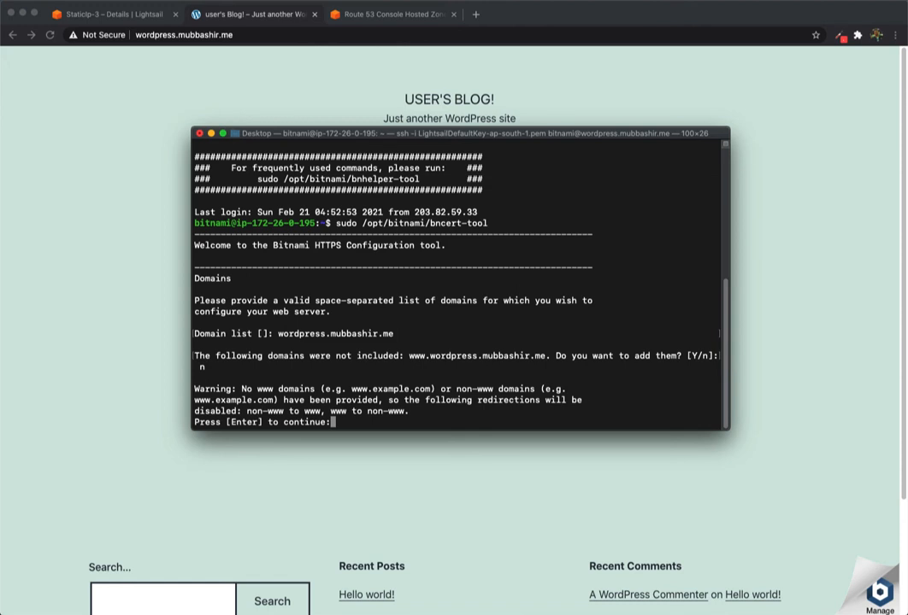
{"action": "key", "text": "Return"}
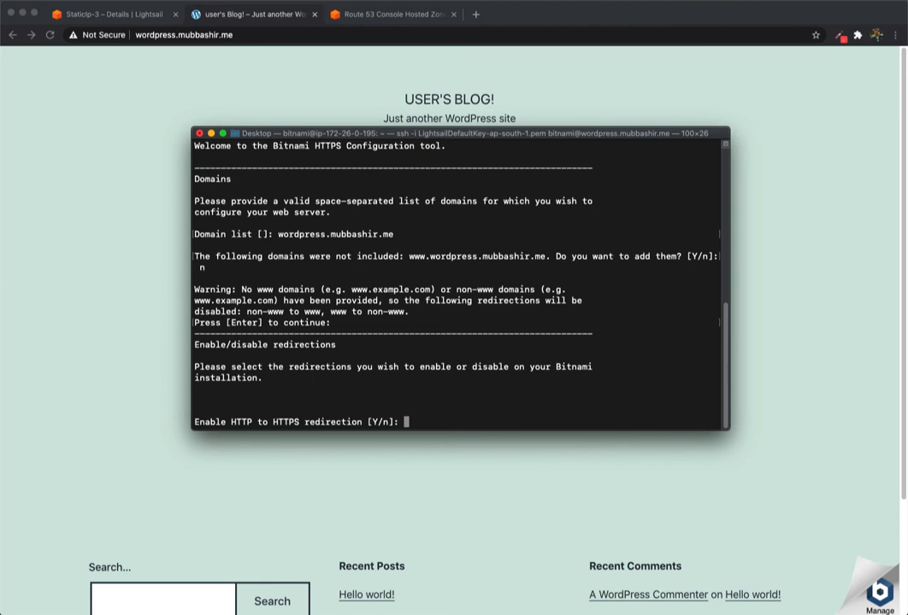
Enable HTTP-to-HTTPS redirection and approve the proposed configuration changes in the Bitnami HTTPS tool
{"action": "type", "text": "Y"}
{"action": "key", "text": "Return"}
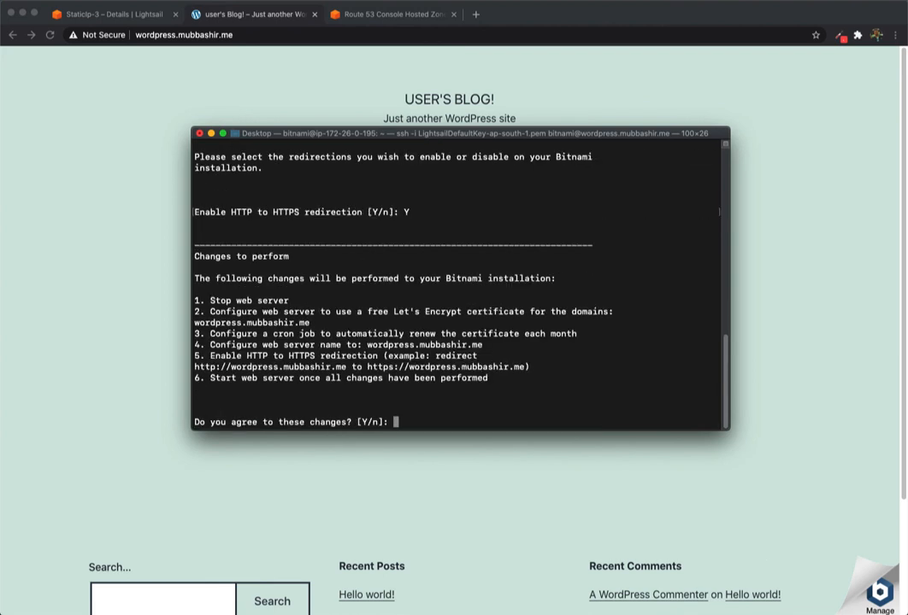
{"action": "type", "text": "Y"}
{"action": "key", "text": "Return"}
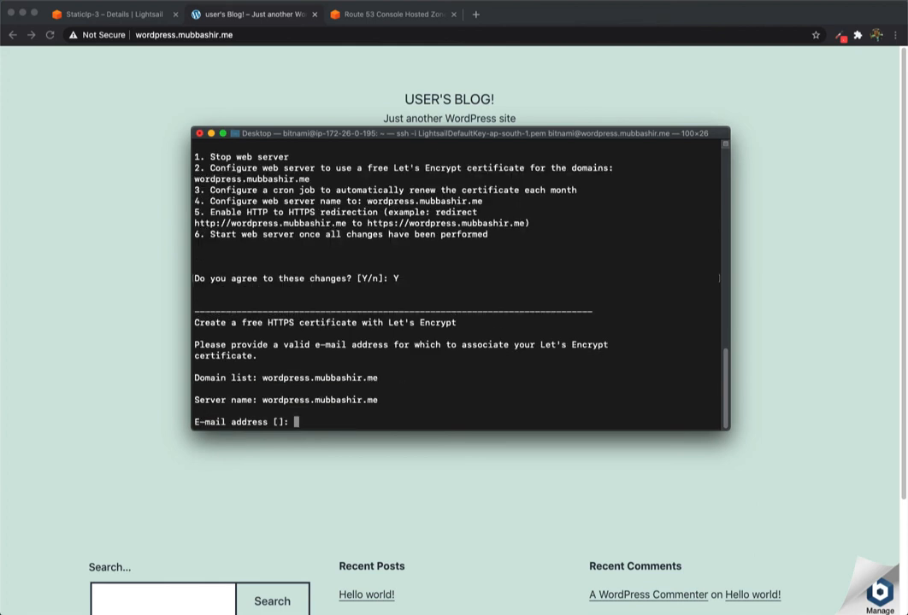
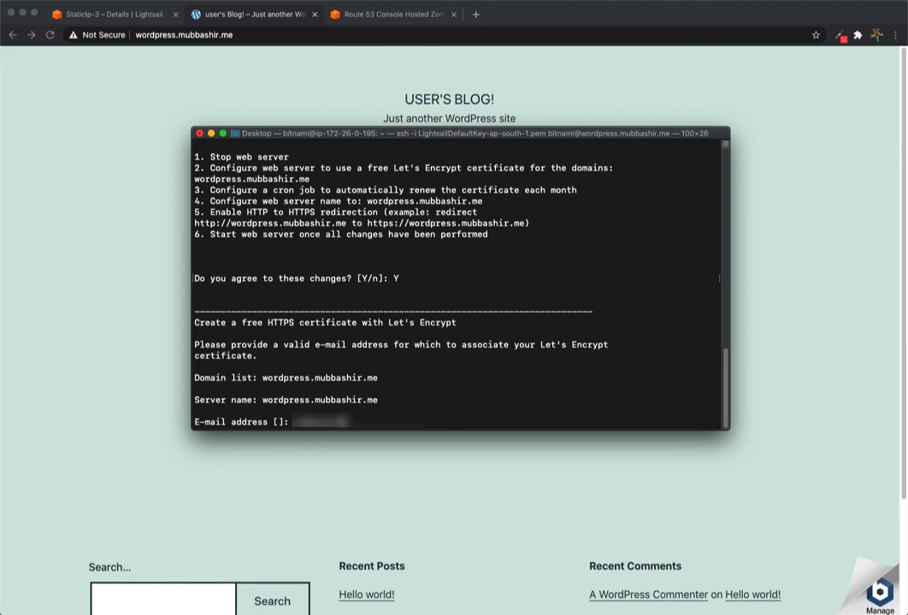
Enter the contact e-mail and accept the Let's Encrypt Subscriber Agreement to finish the certificate setup
{"action": "key", "text": "Return"}
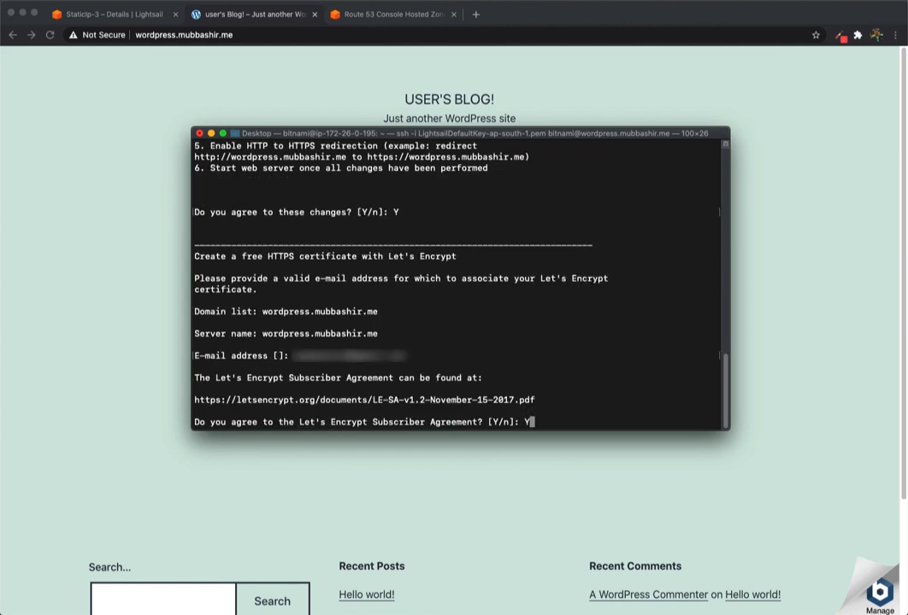
{"action": "type", "text": "Y"}
{"action": "key", "text": "Return"}
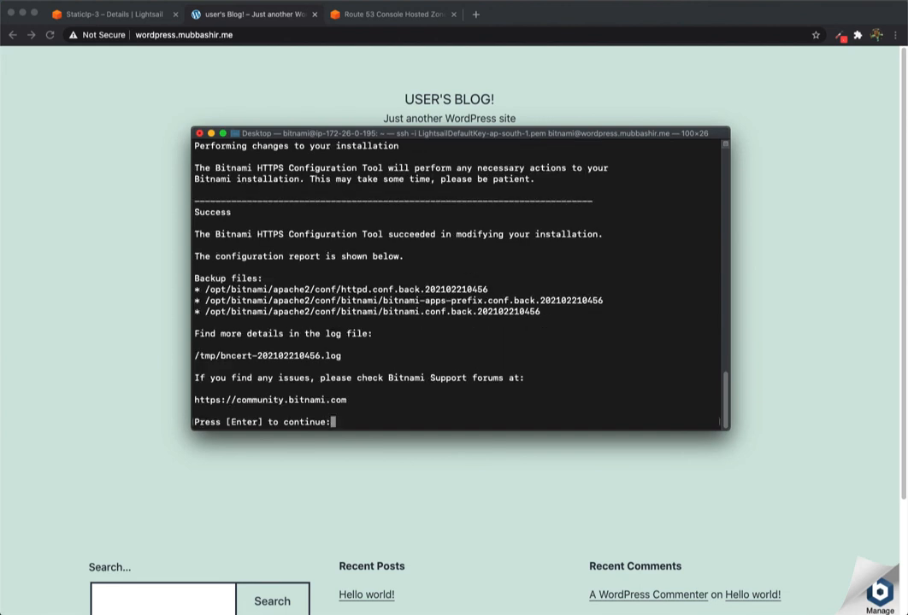
{"action": "key", "text": "Return"}
{"action": "key", "text": "super+Tab"}
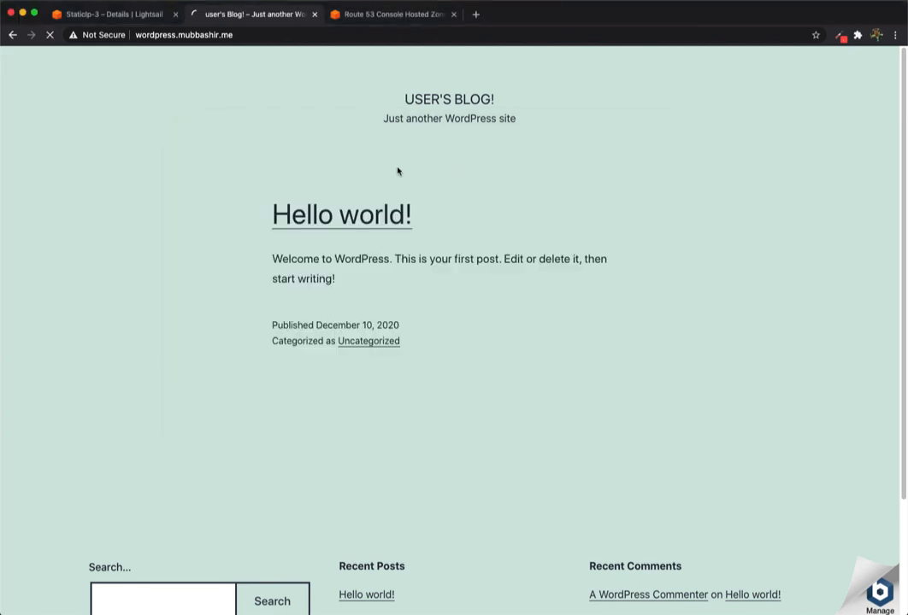
Reload the blog to confirm it loads over HTTPS, and list home-directory files with ls -l
{"action": "key", "text": "super+r"}
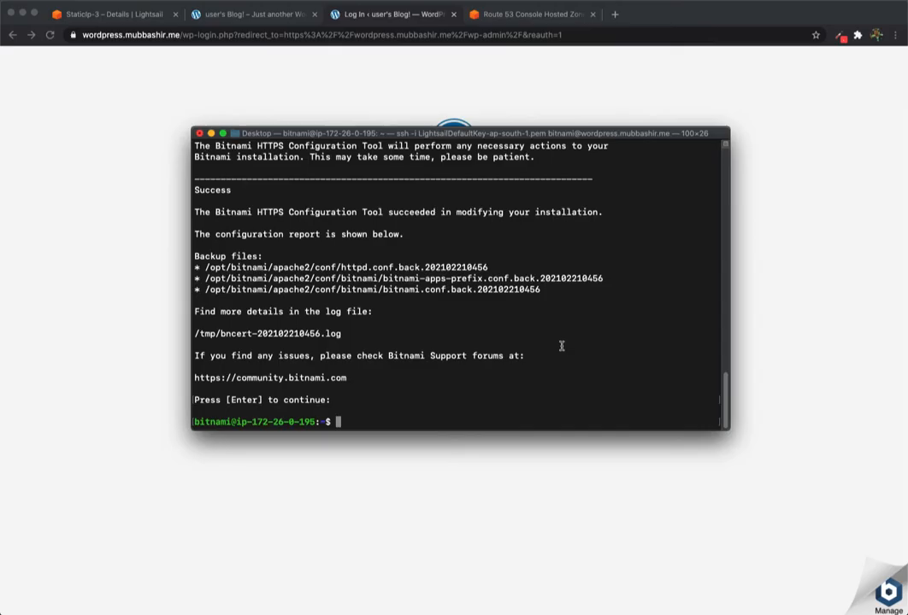
{"action": "type", "text": "ls -l"}
{"action": "key", "text": "Return"}
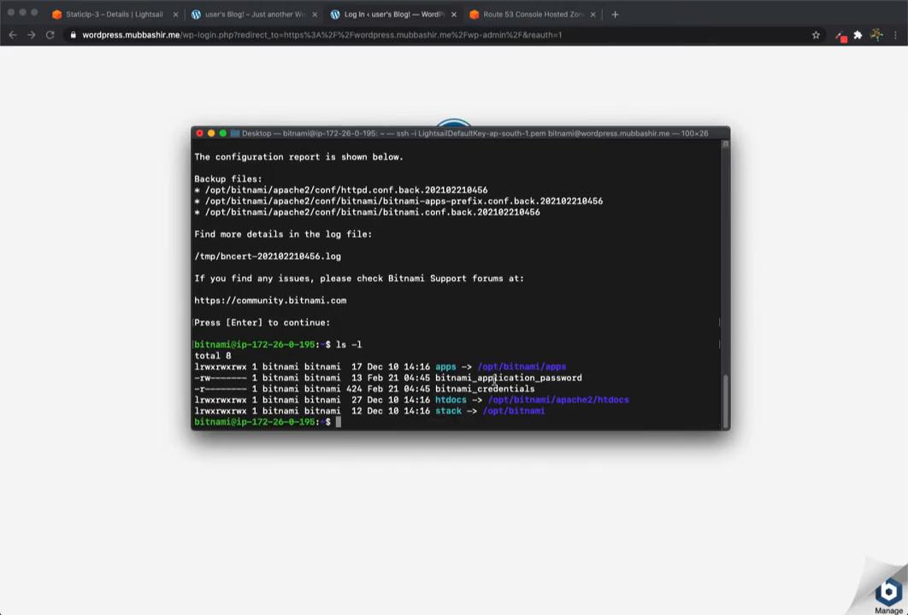
Display the default WordPress credentials with cat bitnami_credentials, then go to the login username field
{"action": "left_click_drag", "start_coordinate": [435, 386], "coordinate": [535, 390]}
{"action": "left_click", "coordinate": [477, 420]}
{"action": "type", "text": "cat bitnami_credentials"}
{"action": "key", "text": "Return"}
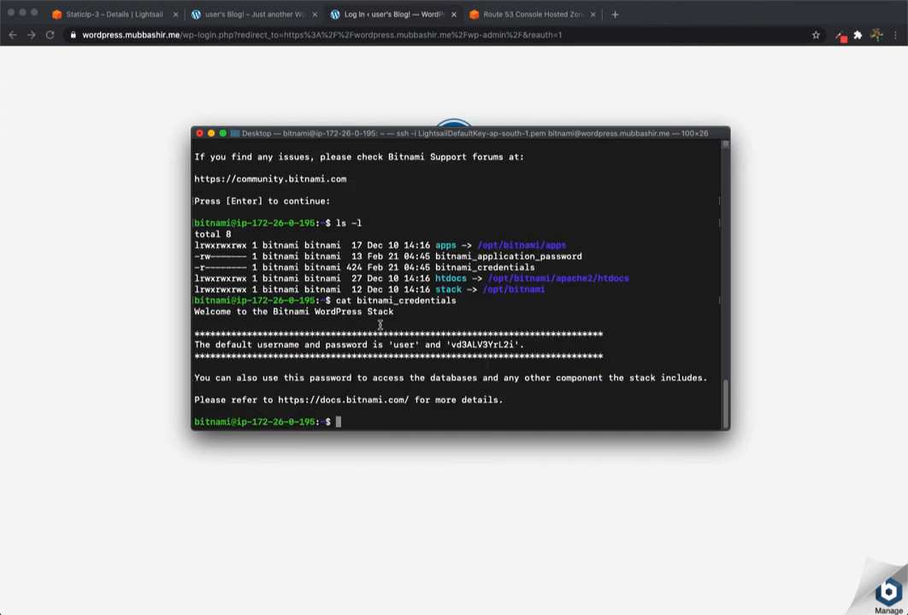
{"action": "key", "text": "super+Tab"}
{"action": "left_click", "coordinate": [446, 222]}
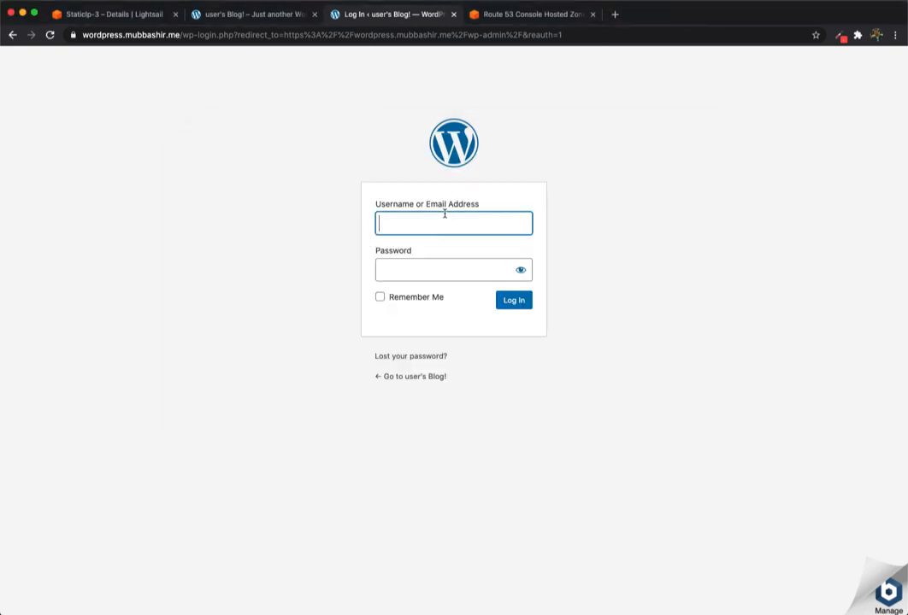
Copy the default password from the Terminal output and log in to WordPress
{"action": "key", "text": "super+Tab"}
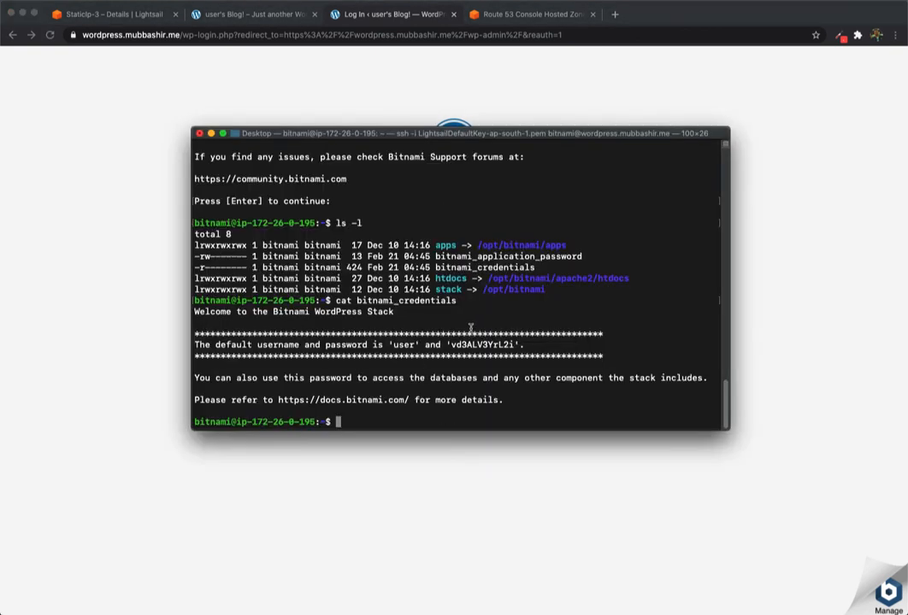
{"action": "left_click_drag", "start_coordinate": [450, 345], "coordinate": [516, 345]}
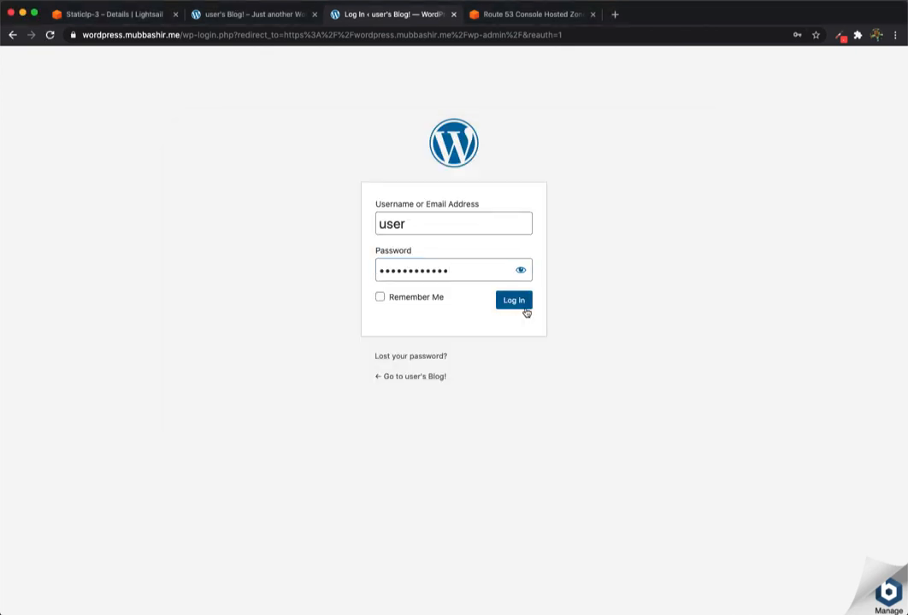
{"action": "left_click", "coordinate": [518, 304]}
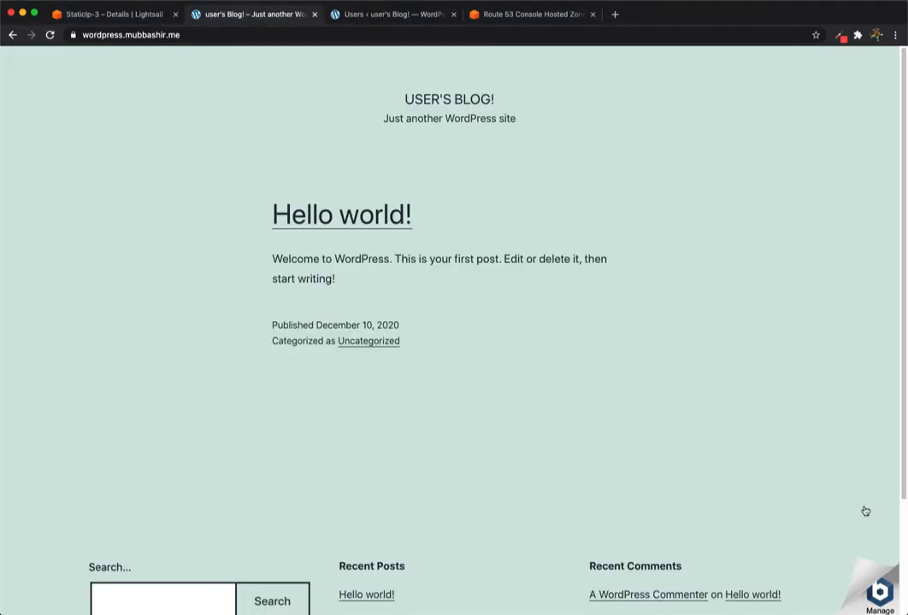
Paste the bnconfig --disable_banner 1 command into the Terminal prompt
{"action": "key", "text": "super+Tab"}
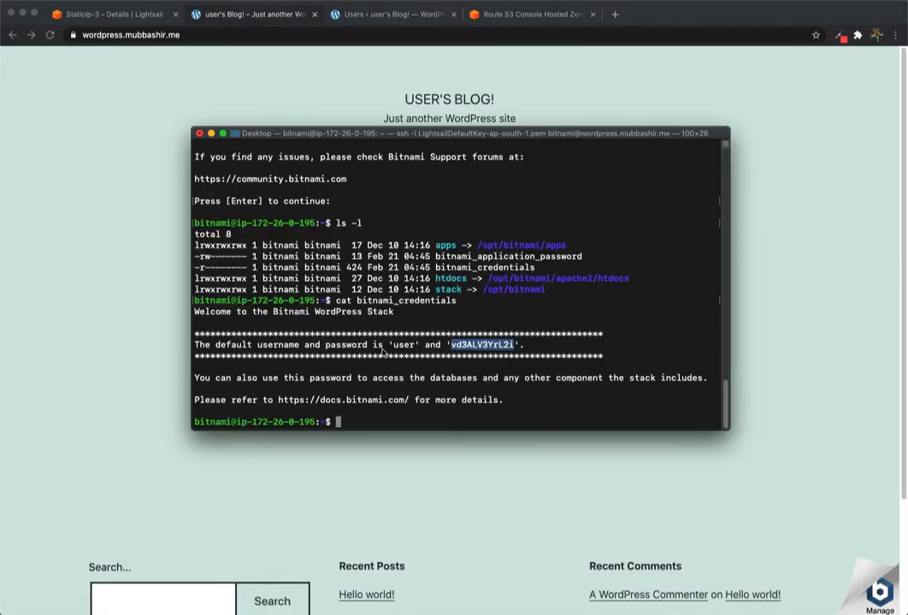
{"action": "left_click", "coordinate": [393, 349]}
{"action": "key", "text": "super+v"}
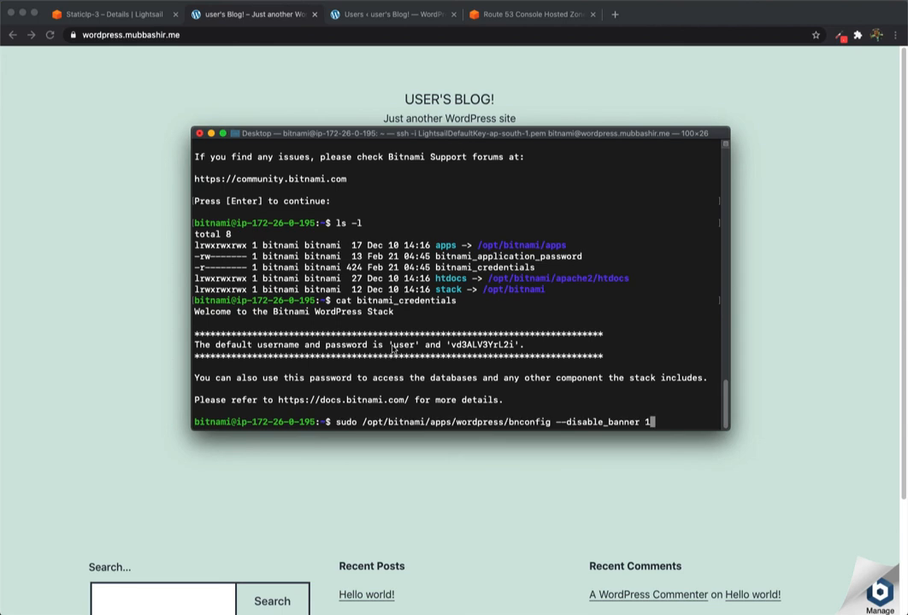
Run bnconfig --disable_banner 1 and reload the blog to confirm the Bitnami badge is gone
{"action": "key", "text": "Return"}
{"action": "key", "text": "super+Tab"}
{"action": "key", "text": "super+r"}
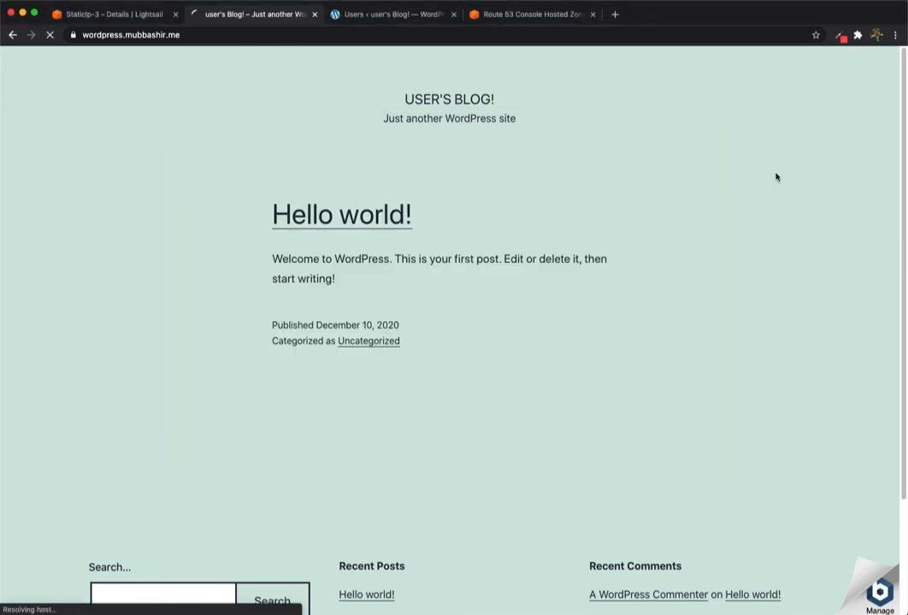
{"action": "scroll", "coordinate": [723, 466], "scroll_direction": "down", "scroll_amount": 3}
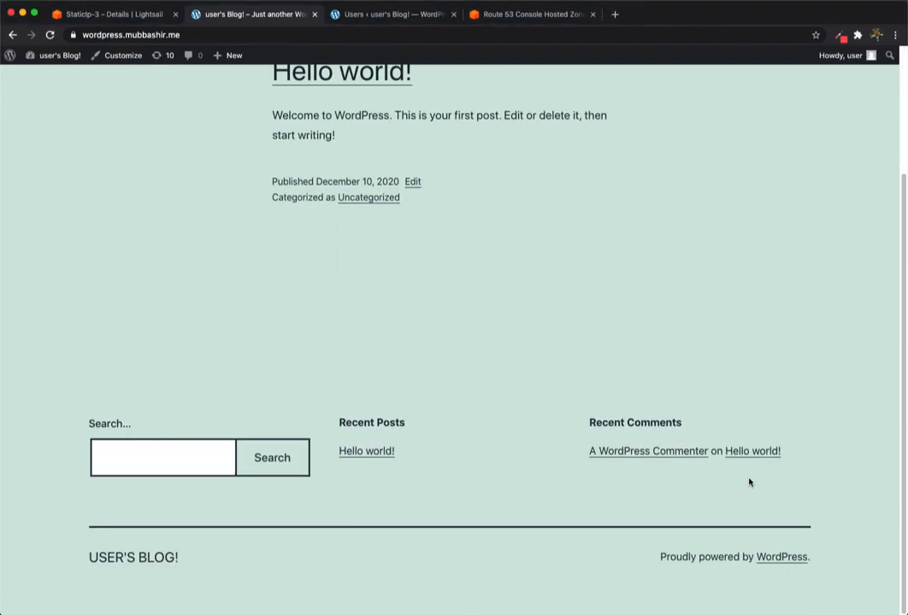
{"action": "scroll", "coordinate": [744, 474], "scroll_direction": "up", "scroll_amount": 3}
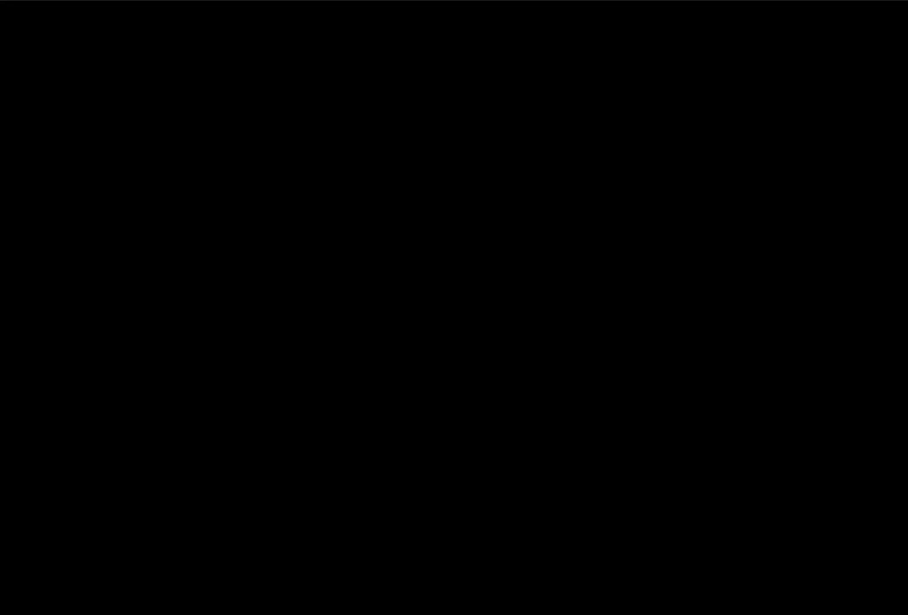